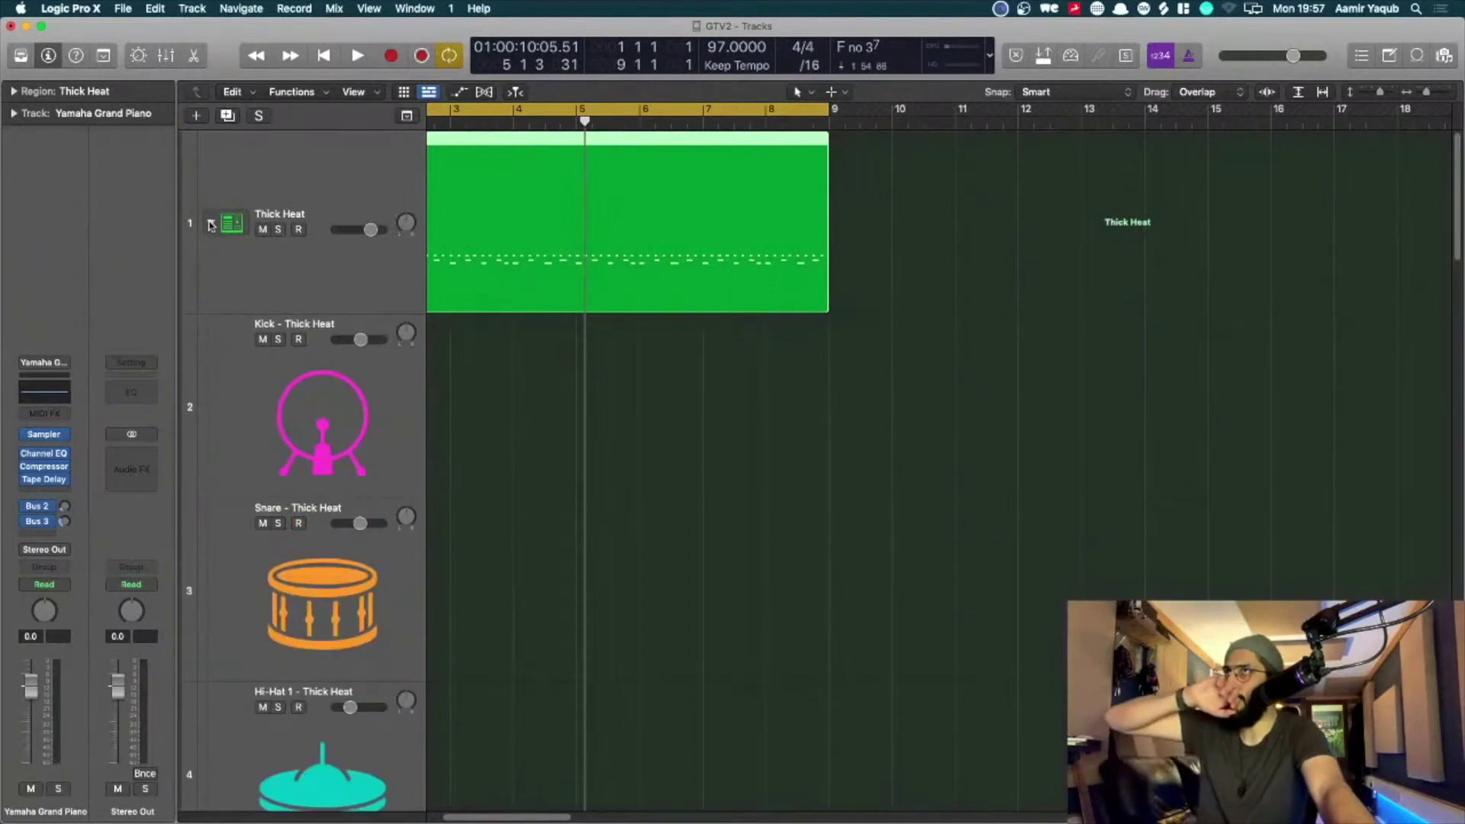
# Option-drag copies of the Thick Heat pattern region onto the Kick, Snare and Hi-Hat 1 sub-tracks.
pyautogui.scroll(-6, 713, 501)
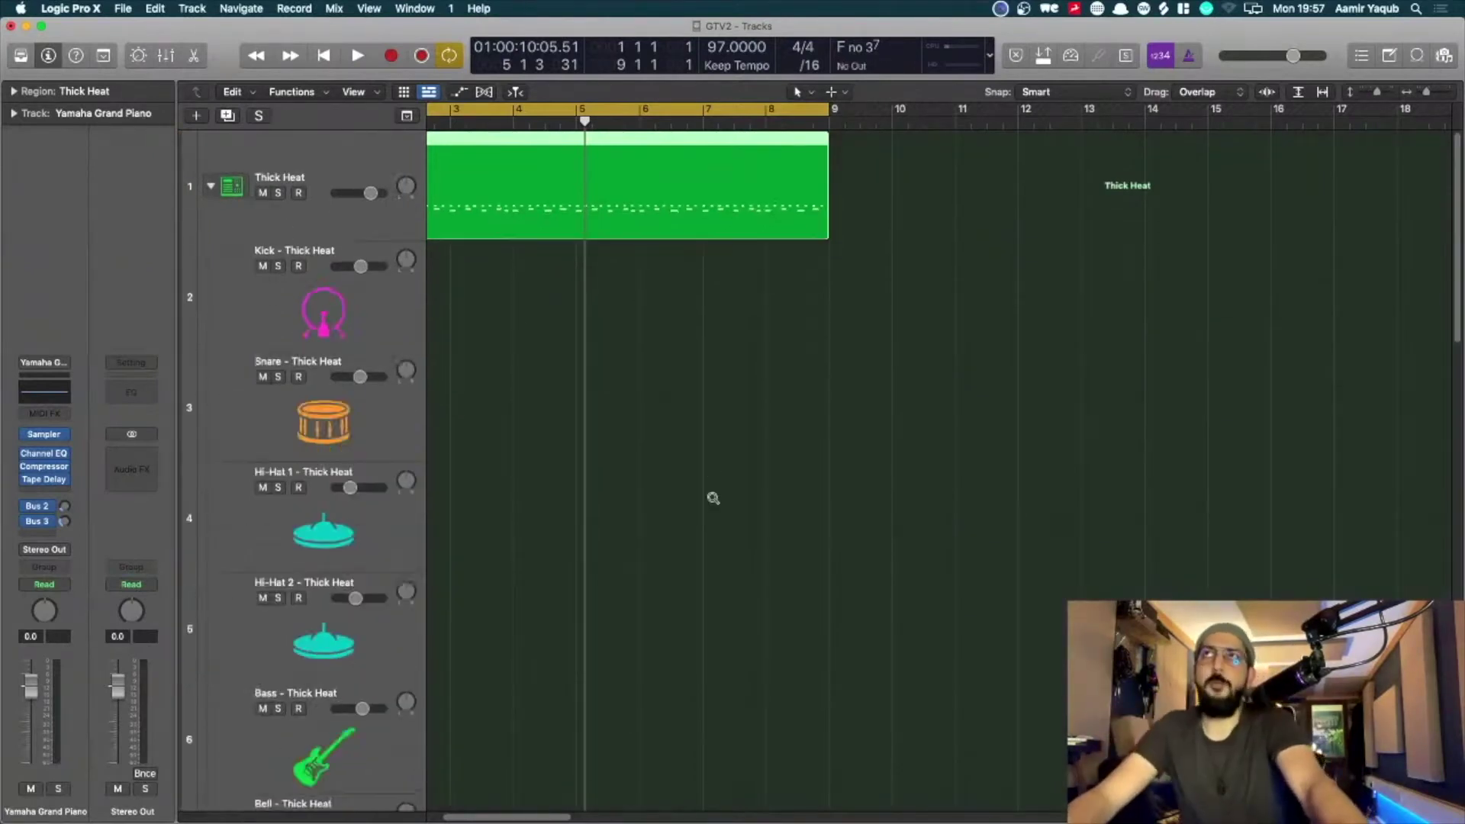
pyautogui.scroll(-3, 712, 498)
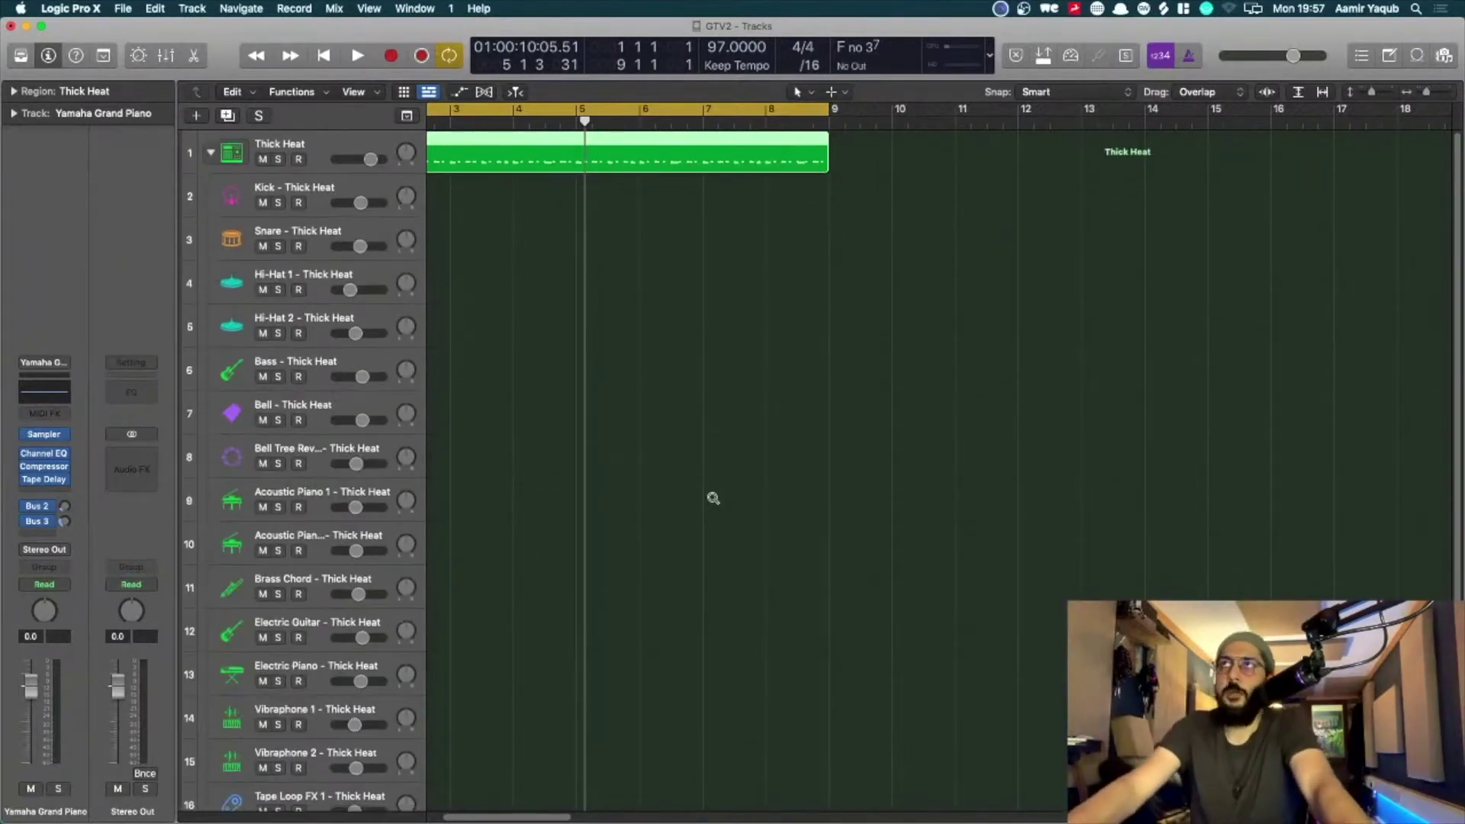
pyautogui.scroll(-2, 713, 498)
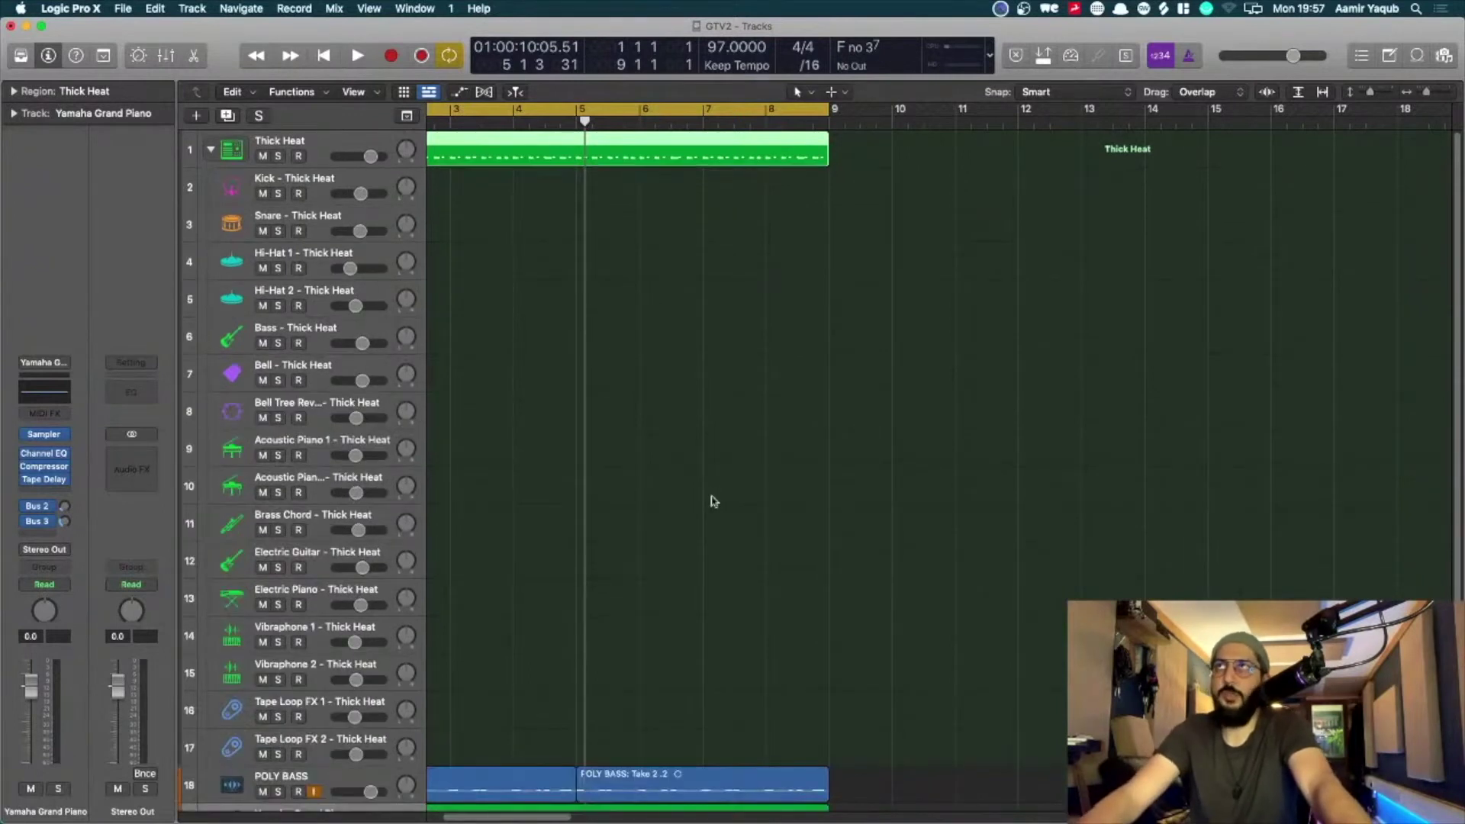
pyautogui.hscroll(-3, 712, 501)
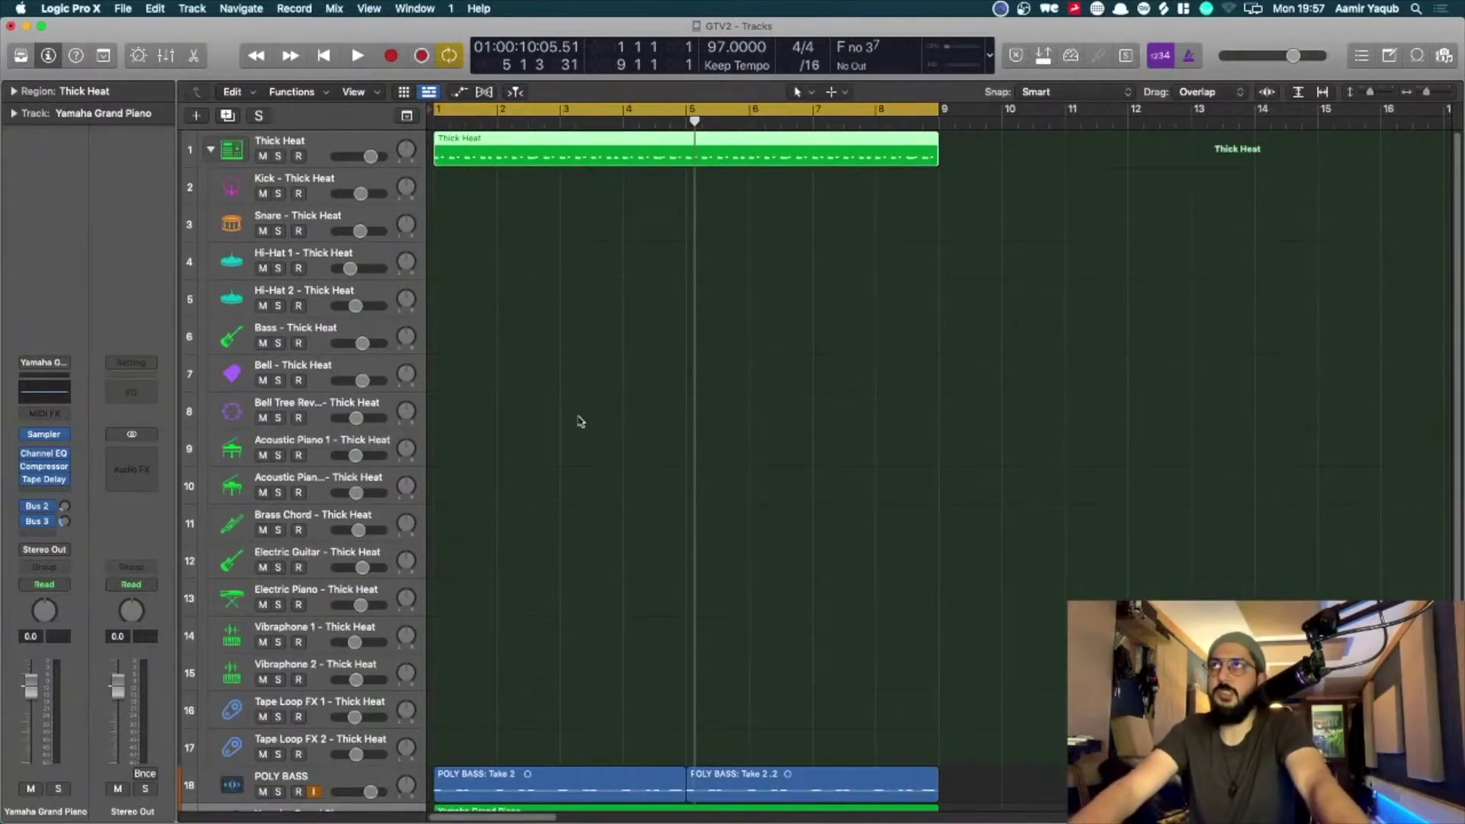
pyautogui.click(309, 187)
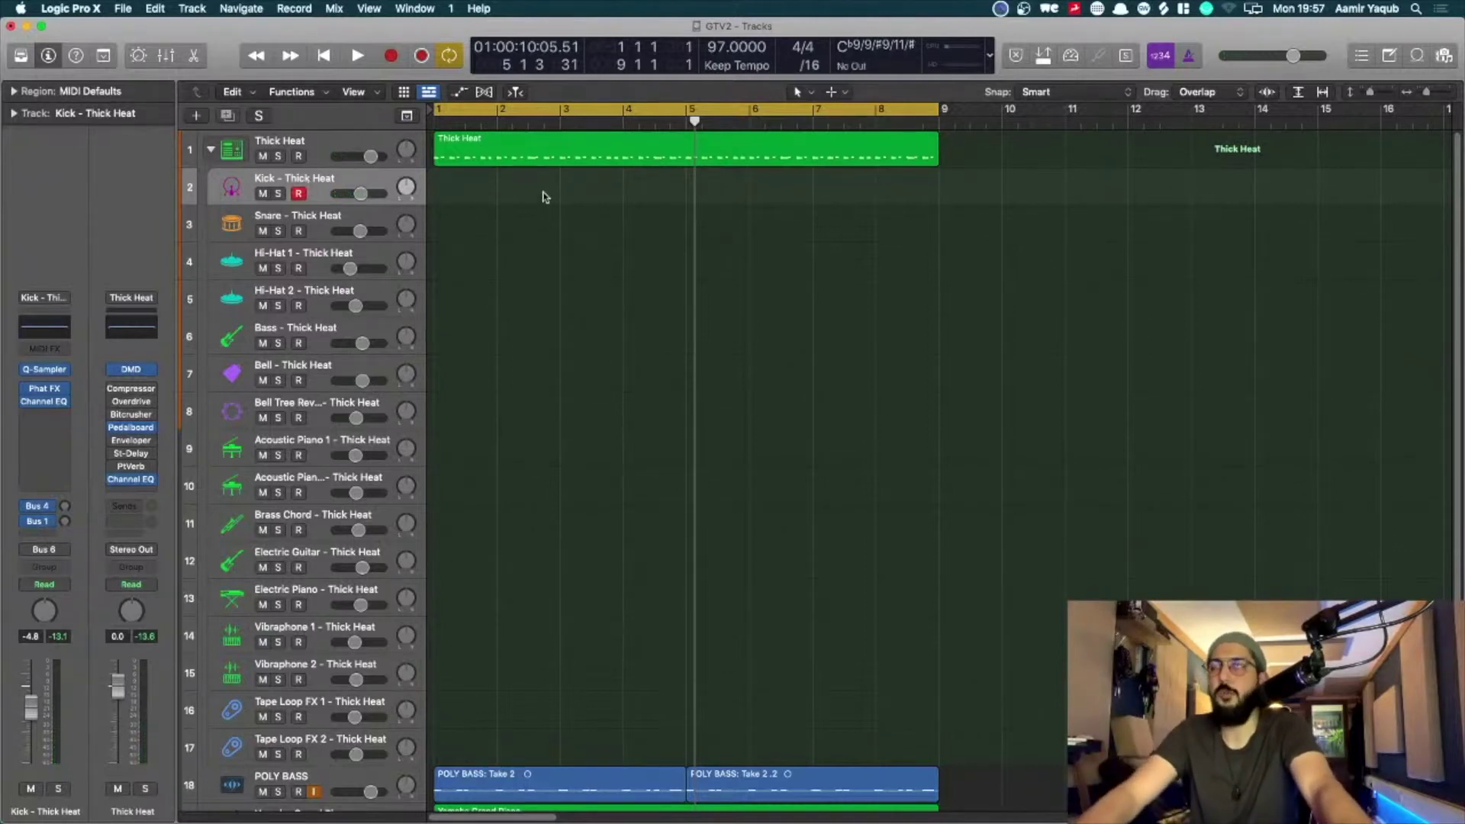
pyautogui.scroll(2, 544, 196)
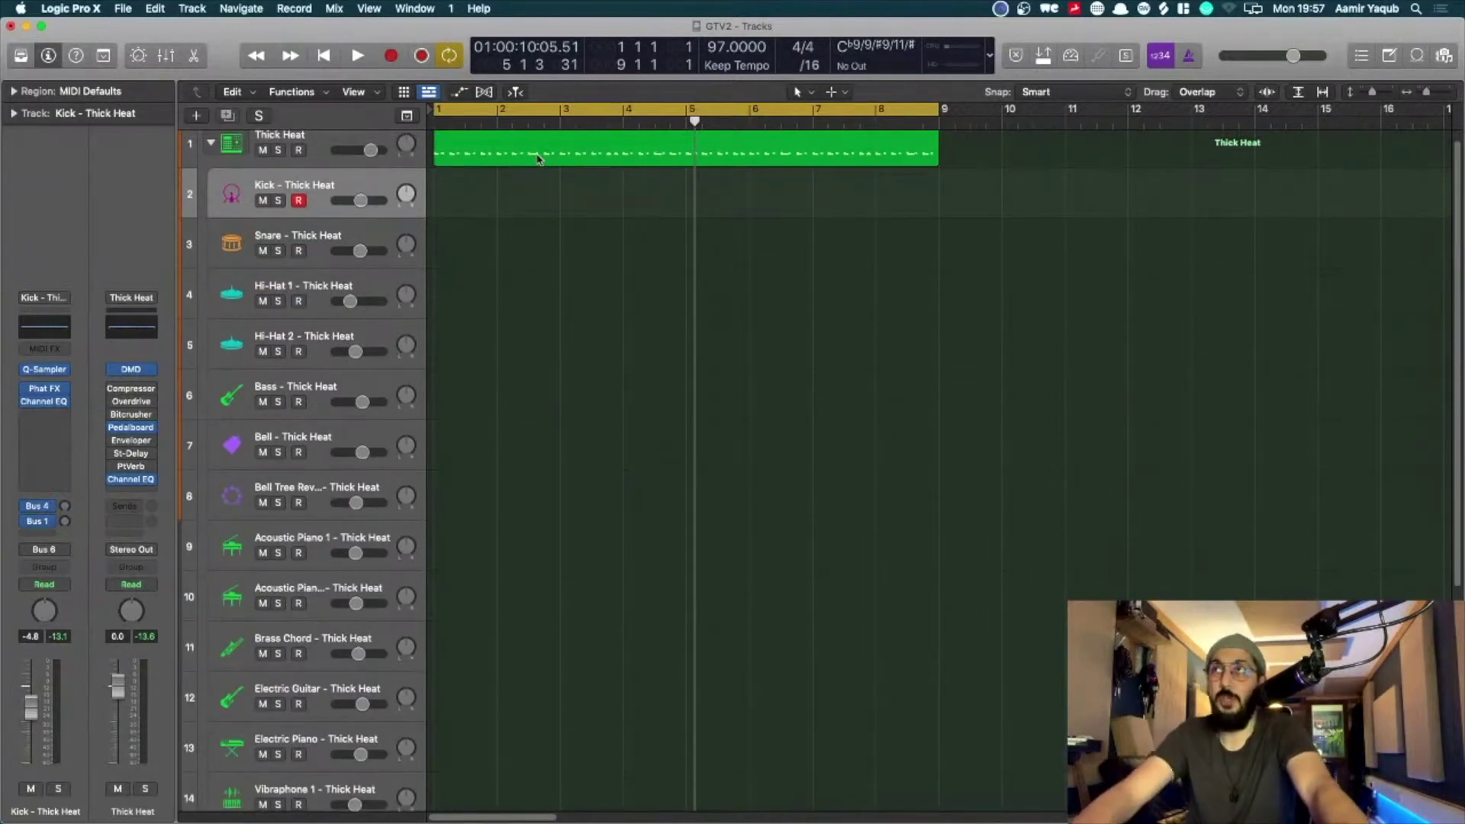
pyautogui.click(538, 158)
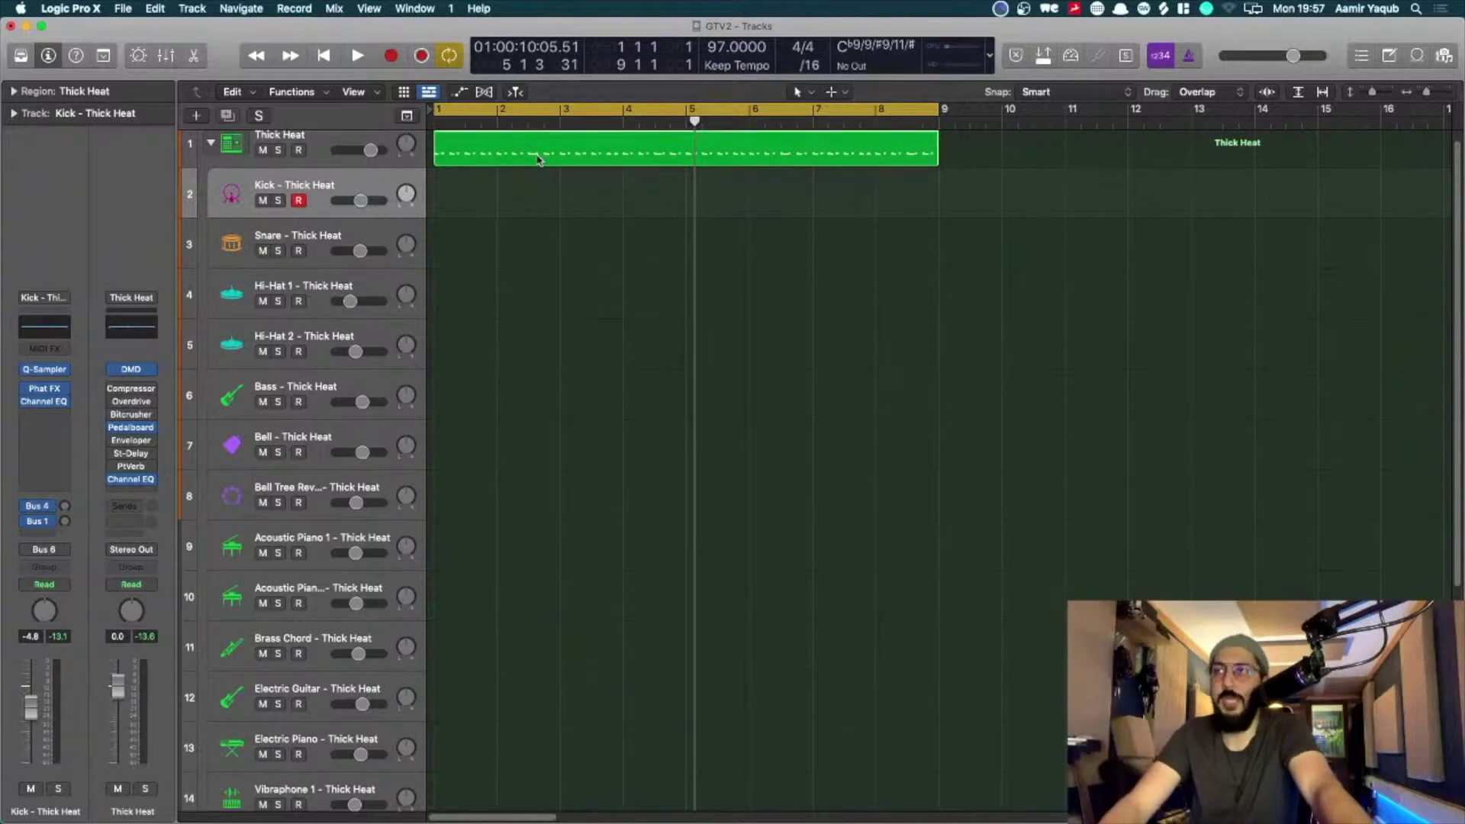
pyautogui.moveTo(537, 158); pyautogui.dragTo(537, 290)
# Delete the original Thick Heat region from track 1.
pyautogui.click(946, 230)
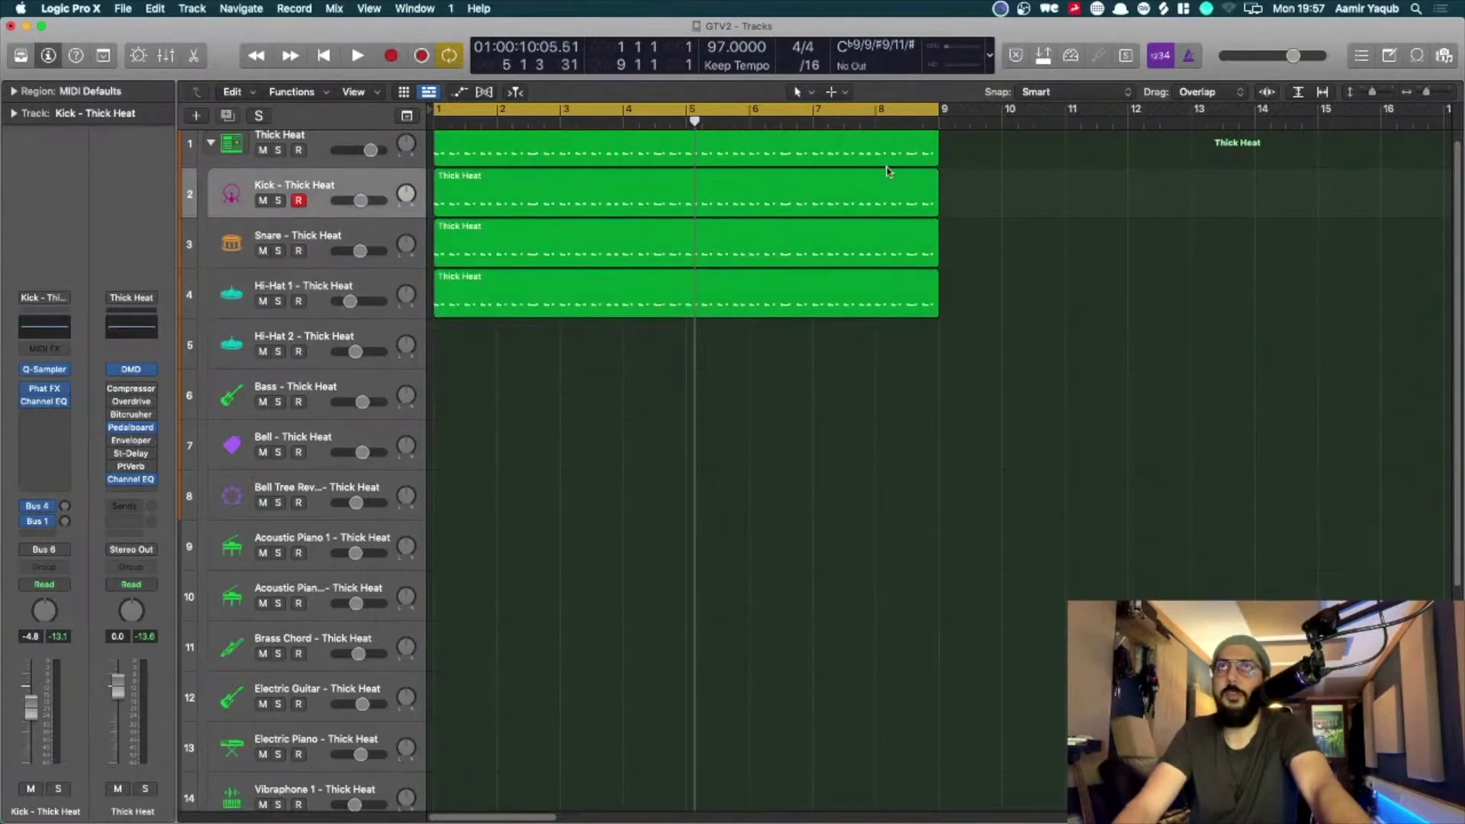
pyautogui.click(885, 158)
pyautogui.press('Delete')
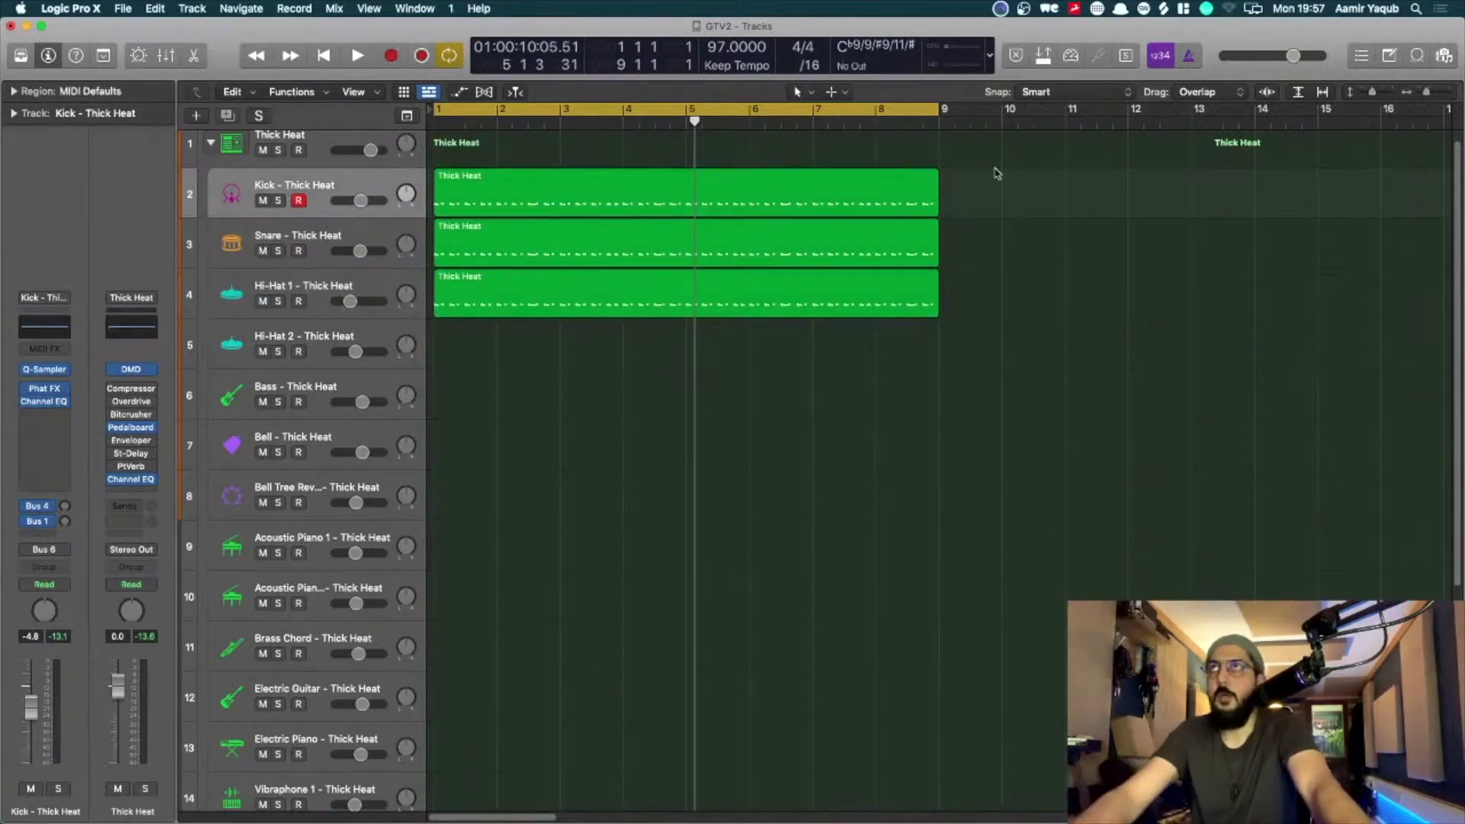
# Delete the non-kick notes from the Kick copy, leaving a single line of kick hits.
pyautogui.doubleClick(763, 210)
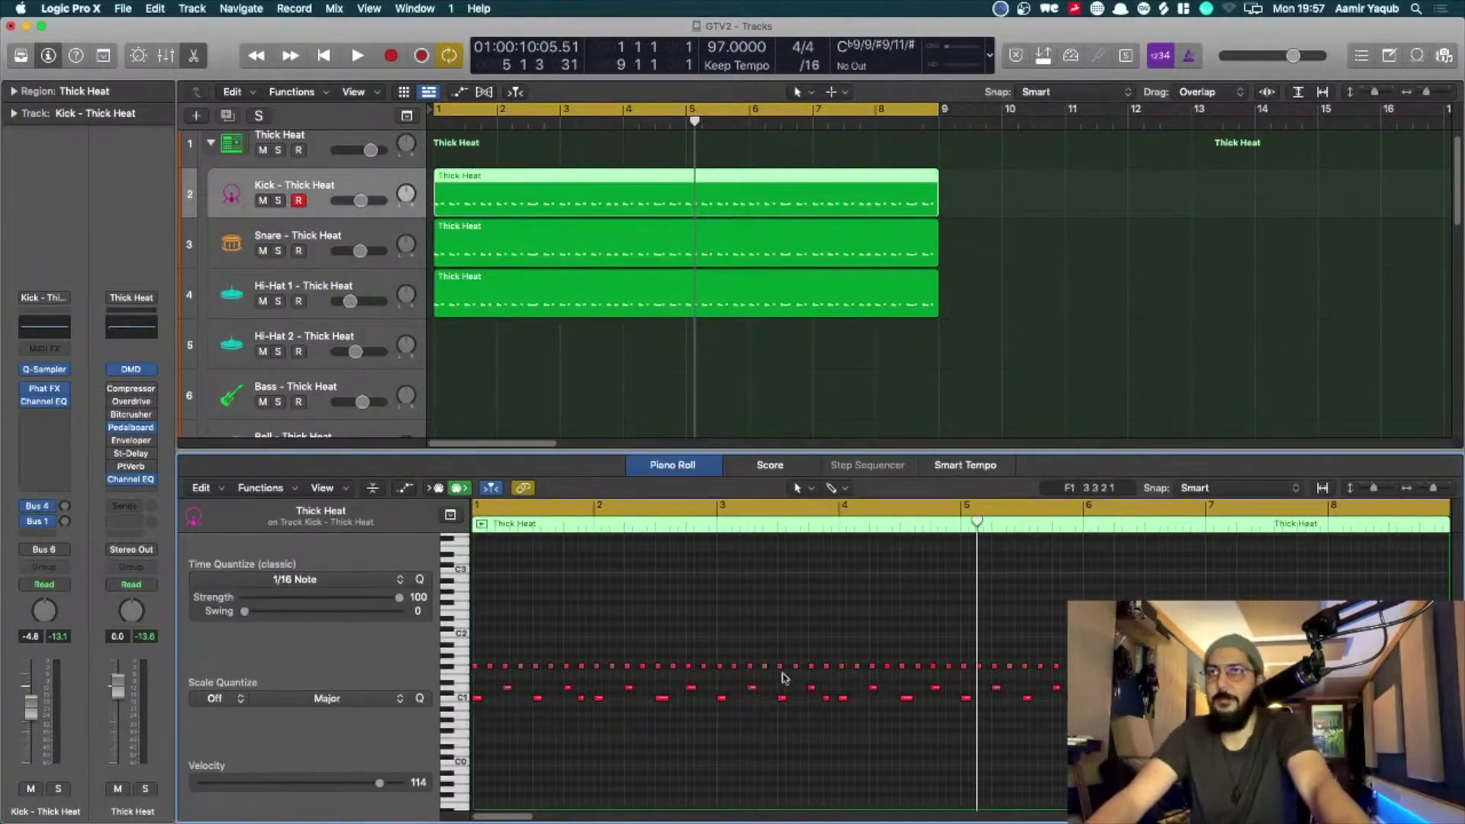
pyautogui.scroll(-5, 785, 681)
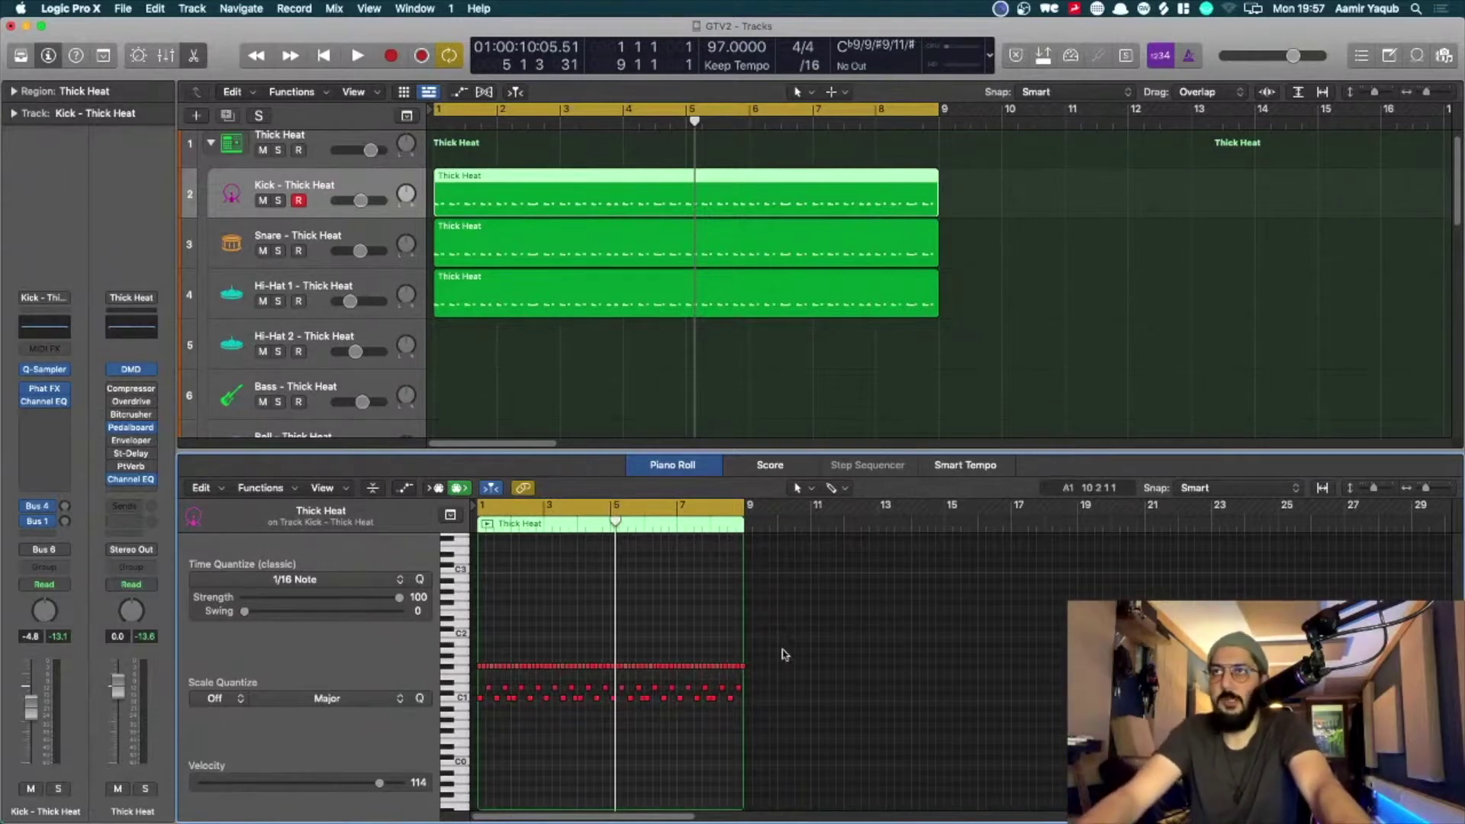
pyautogui.moveTo(767, 654); pyautogui.dragTo(467, 689)
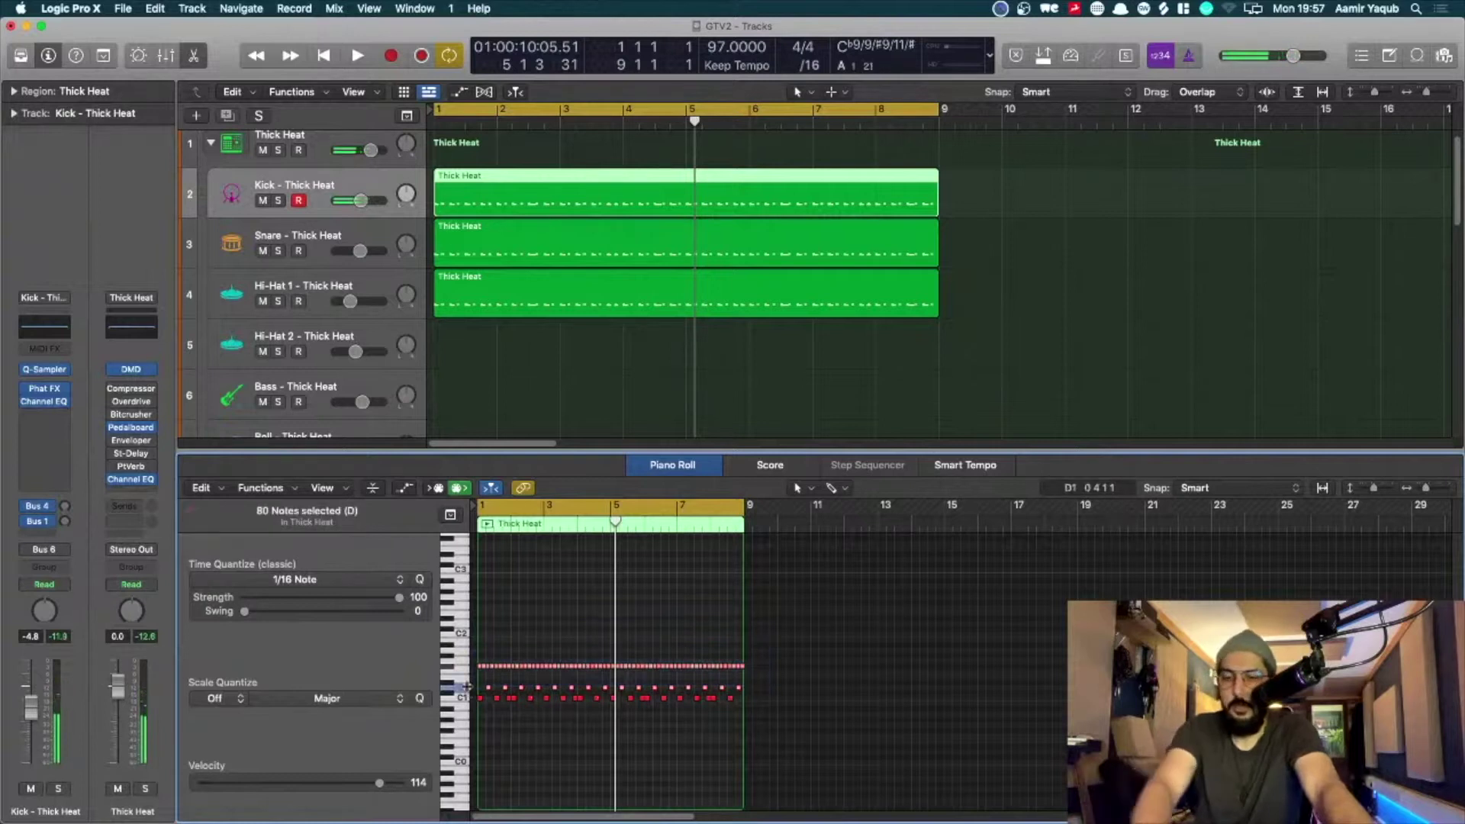
pyautogui.press('Delete')
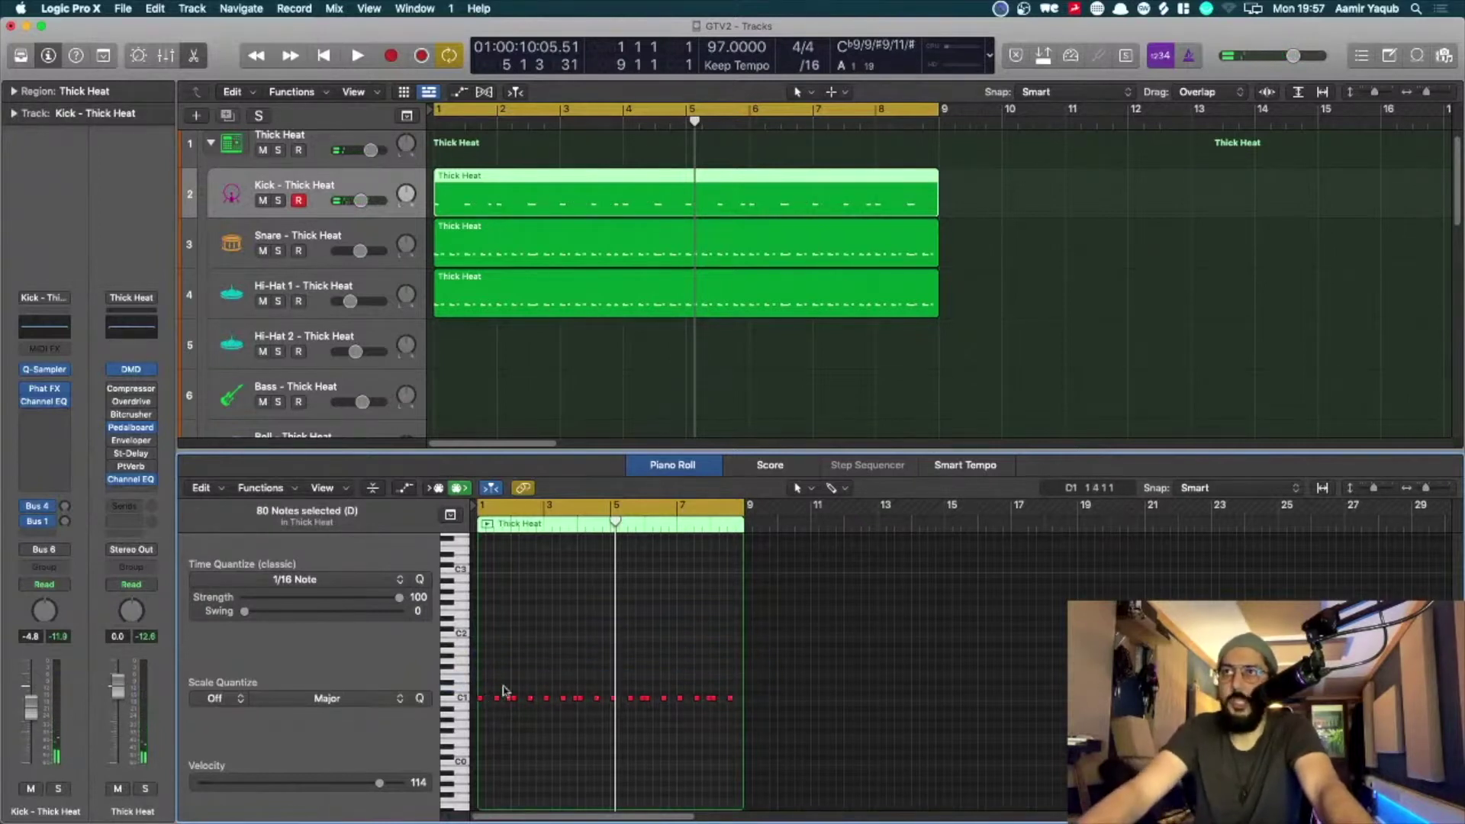
pyautogui.click(653, 266)
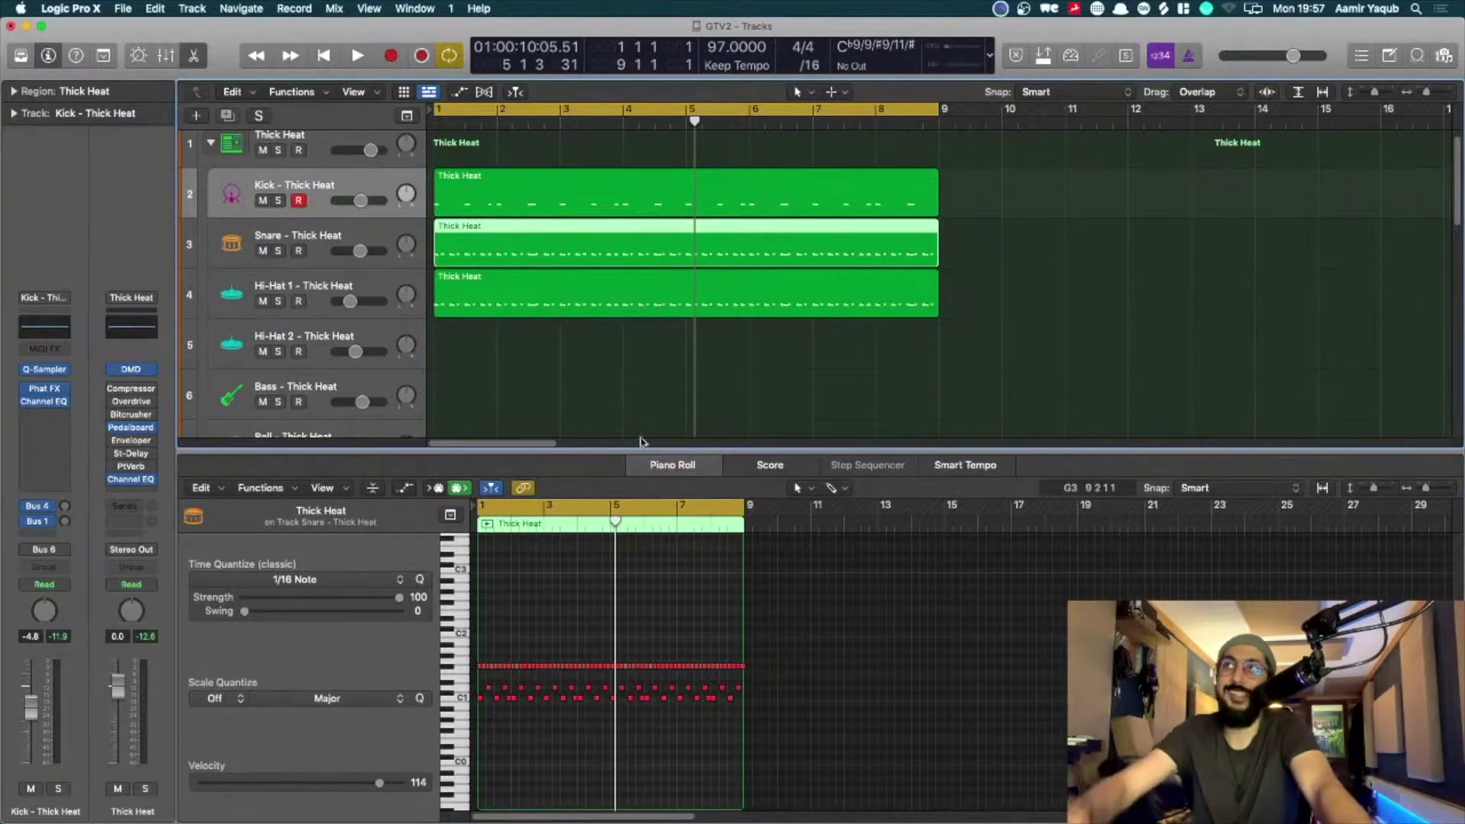
# Delete the two unwanted note rows from the Snare copy, keeping its 20 snare notes.
pyautogui.moveTo(796, 647); pyautogui.dragTo(468, 683)
pyautogui.press('Delete')
pyautogui.moveTo(768, 710); pyautogui.dragTo(473, 704)
pyautogui.press('Delete')
pyautogui.click(559, 527)
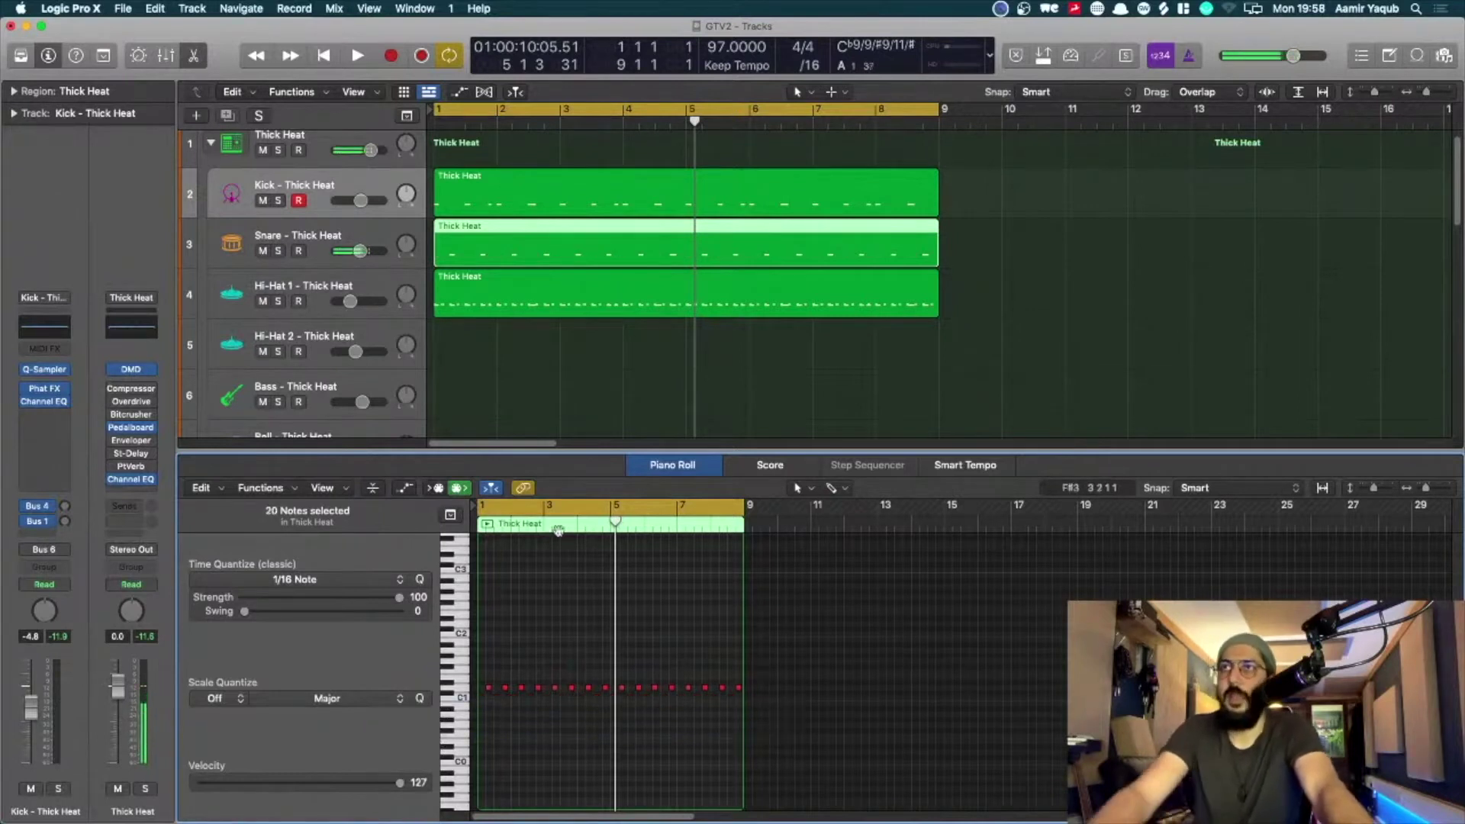
# Remove the non-hi-hat rows from the Hi-Hat 1 copy, keeping its 36 hi-hat notes.
pyautogui.click(568, 304)
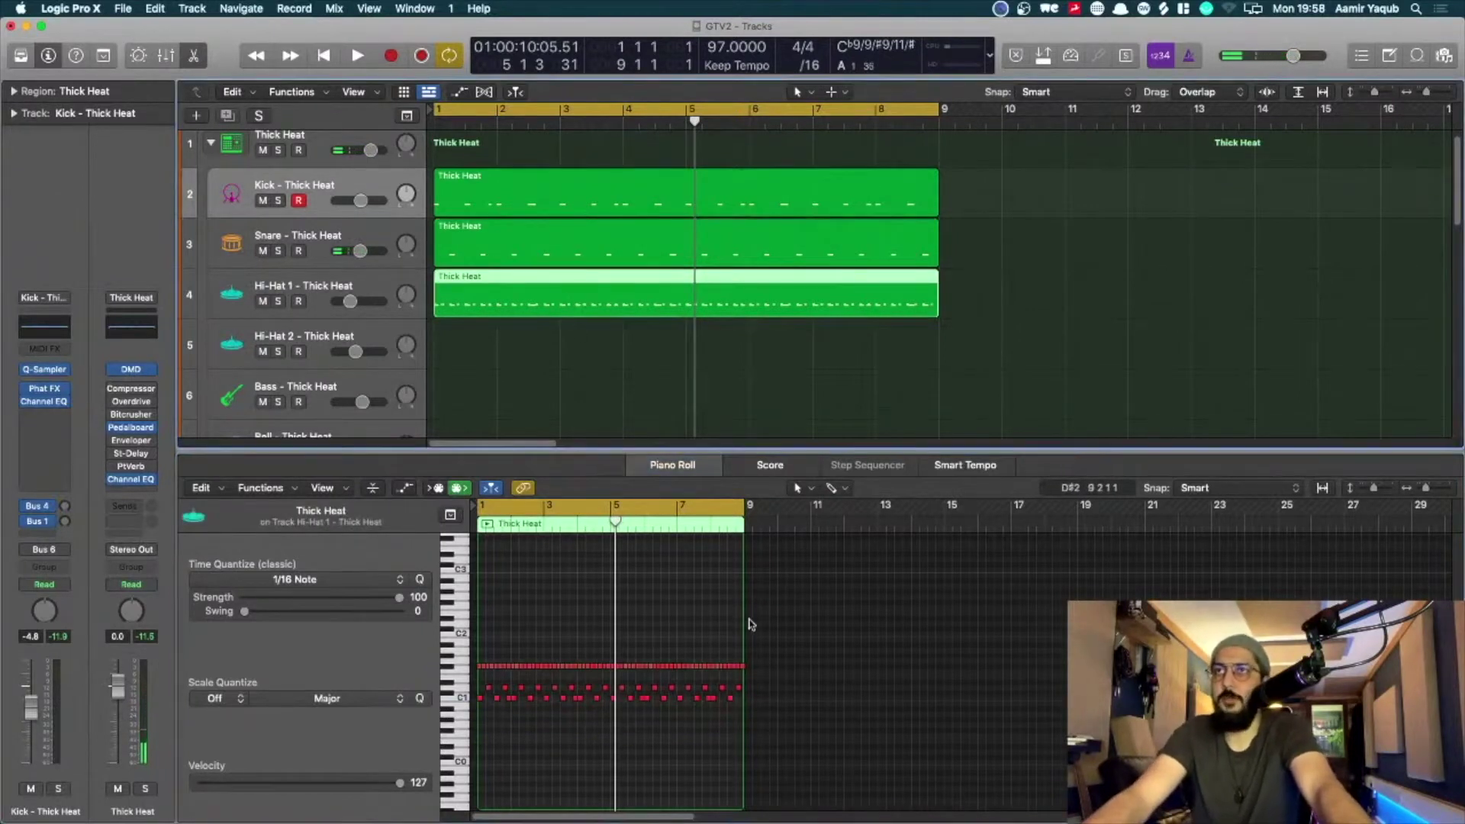
pyautogui.moveTo(760, 658); pyautogui.dragTo(513, 694)
pyautogui.moveTo(797, 679); pyautogui.dragTo(460, 735)
pyautogui.press('Delete')
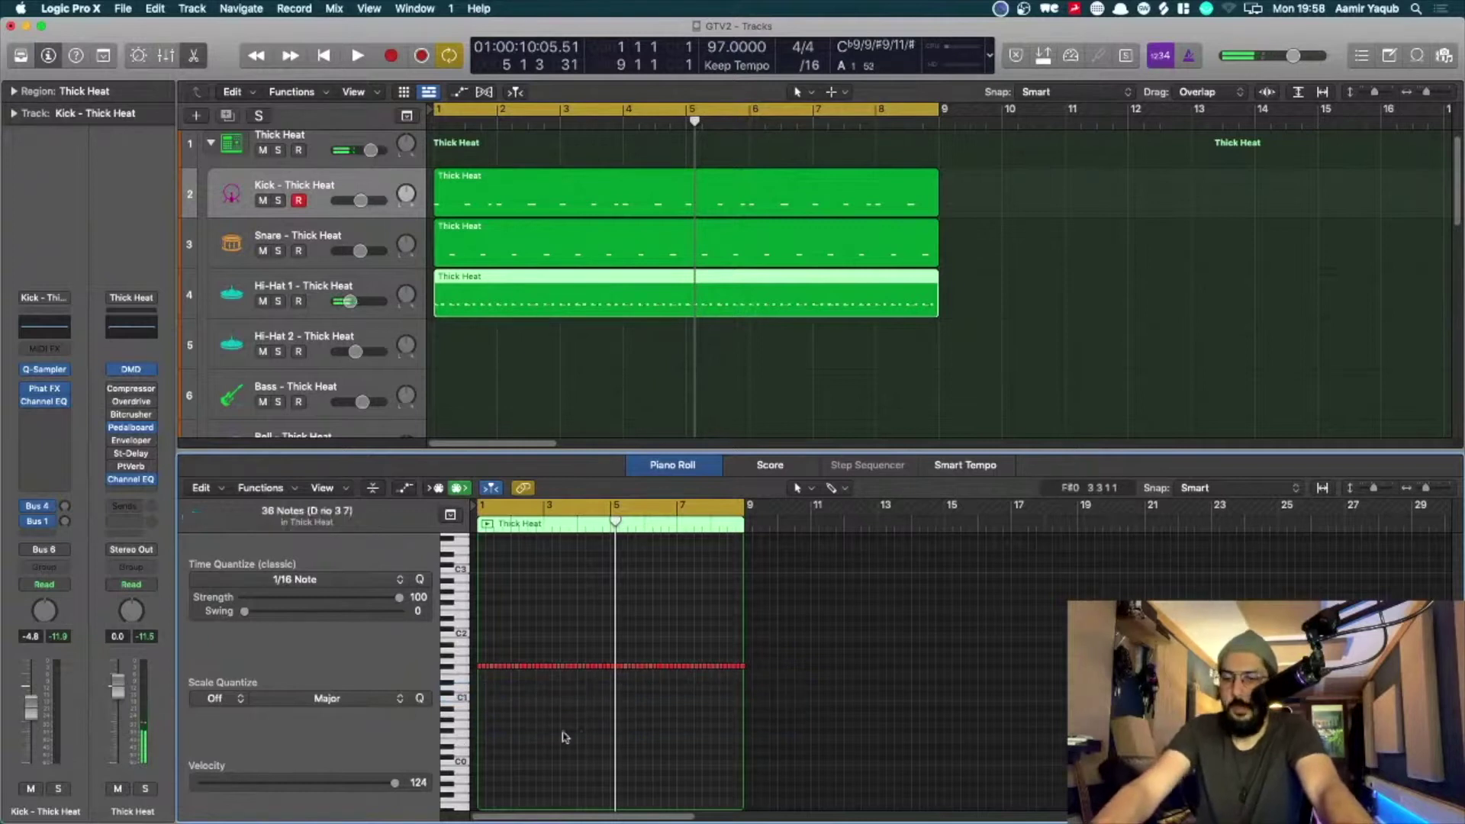
# Transpose all Kick notes so they settle on the C2 row.
pyautogui.click(650, 172)
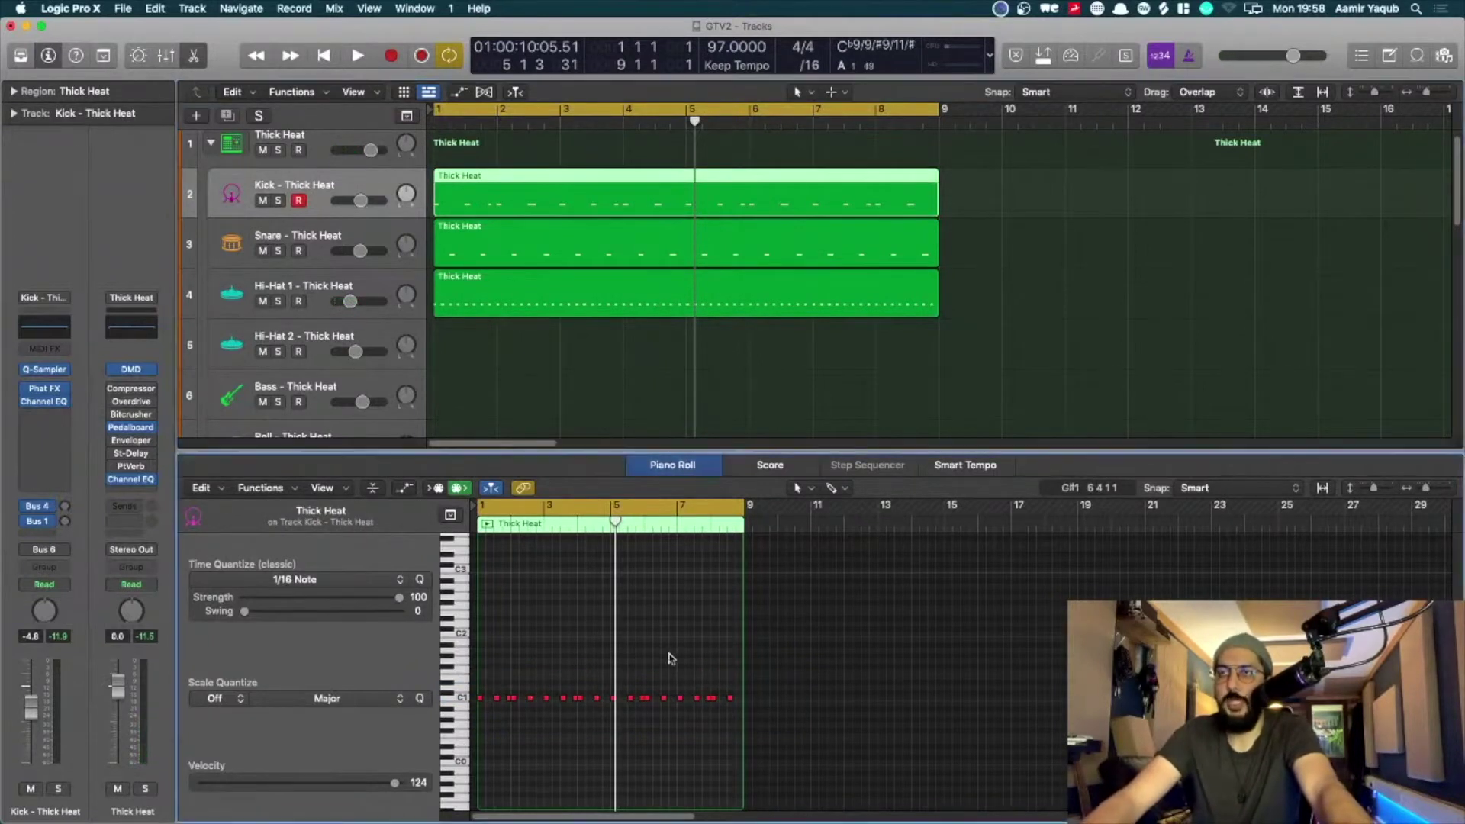
pyautogui.press('super+a')
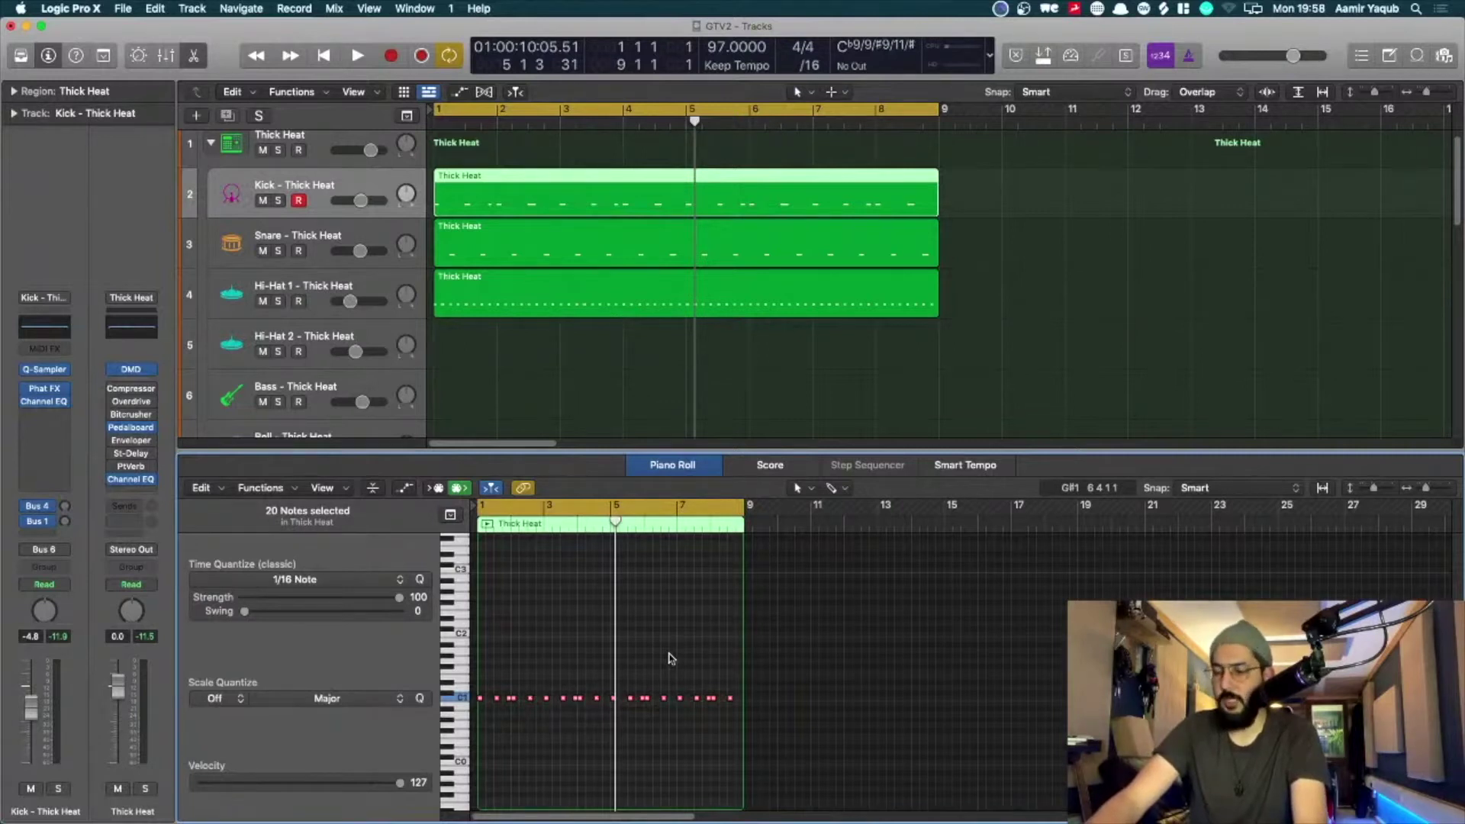
pyautogui.hotkey('alt', 'shift', 'Up')
pyautogui.hotkey('alt', 'shift', 'Up')
pyautogui.hotkey('alt', 'shift', 'Down')
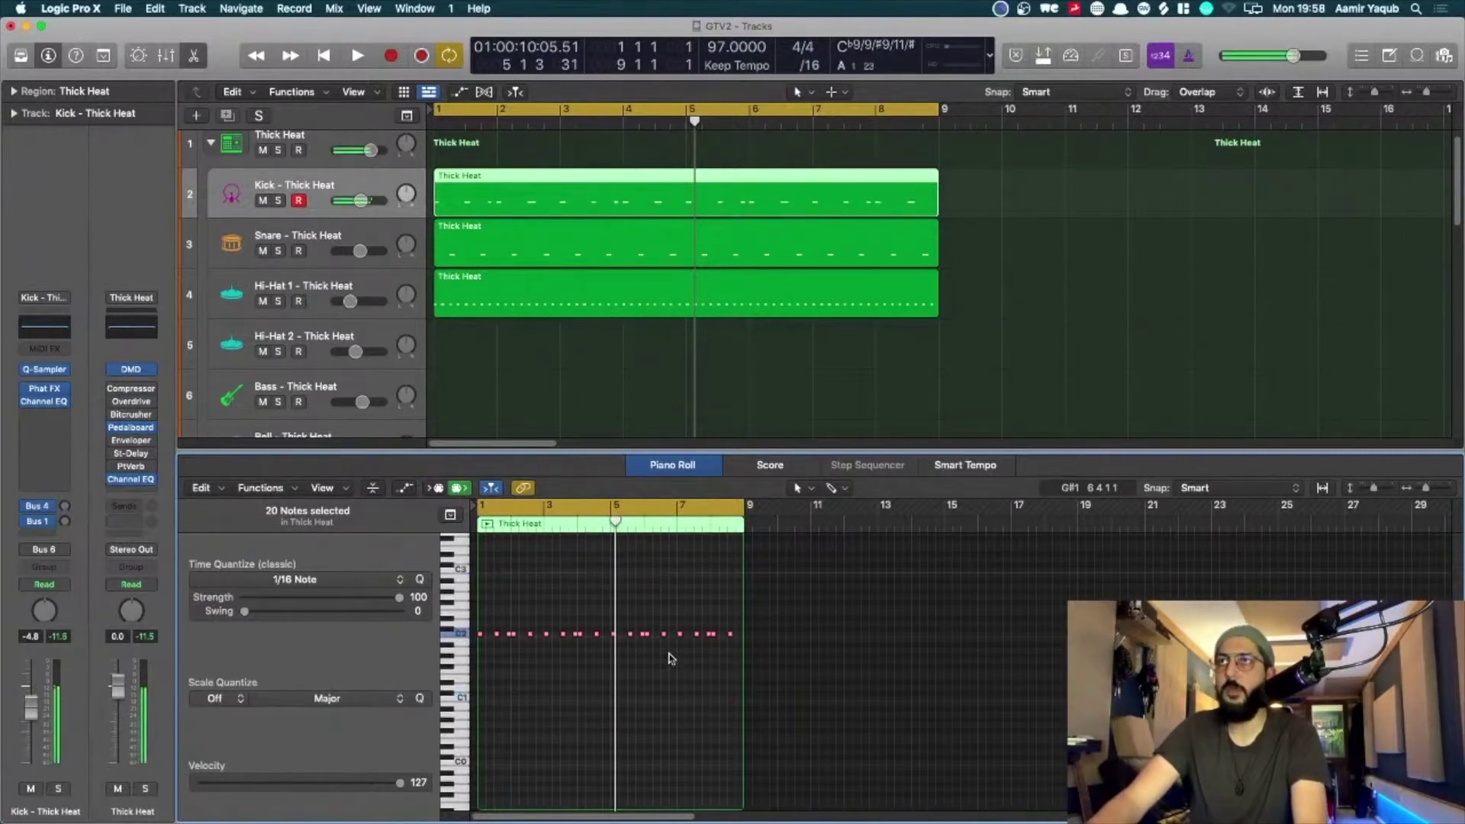
# Move the whole row of snare notes up to the C3 row.
pyautogui.click(538, 256)
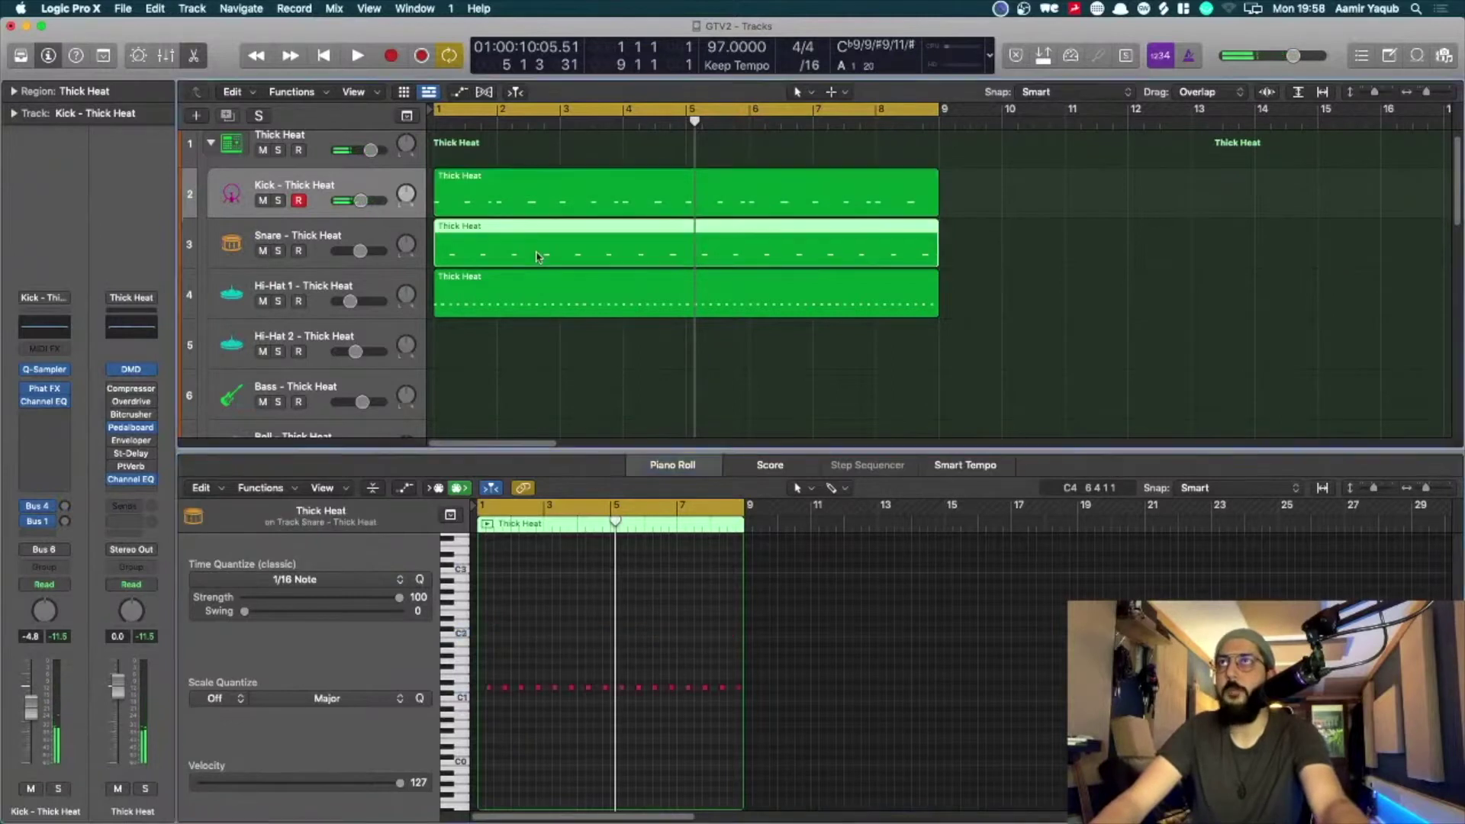
pyautogui.moveTo(790, 649); pyautogui.dragTo(458, 704)
pyautogui.hotkey('alt', 'shift', 'Up')
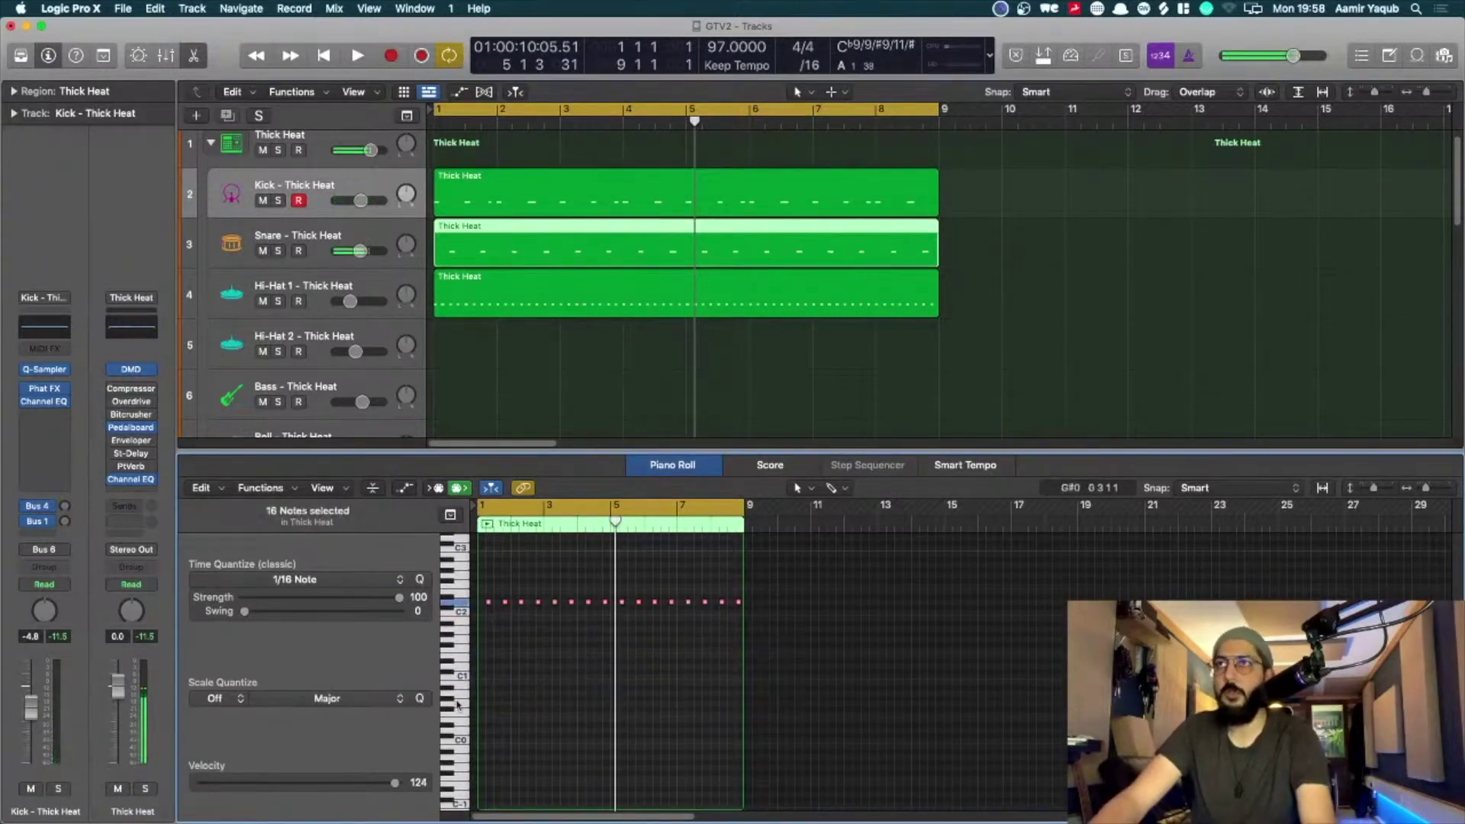
pyautogui.hotkey('alt', 'Down')
pyautogui.hotkey('alt', 'Down')
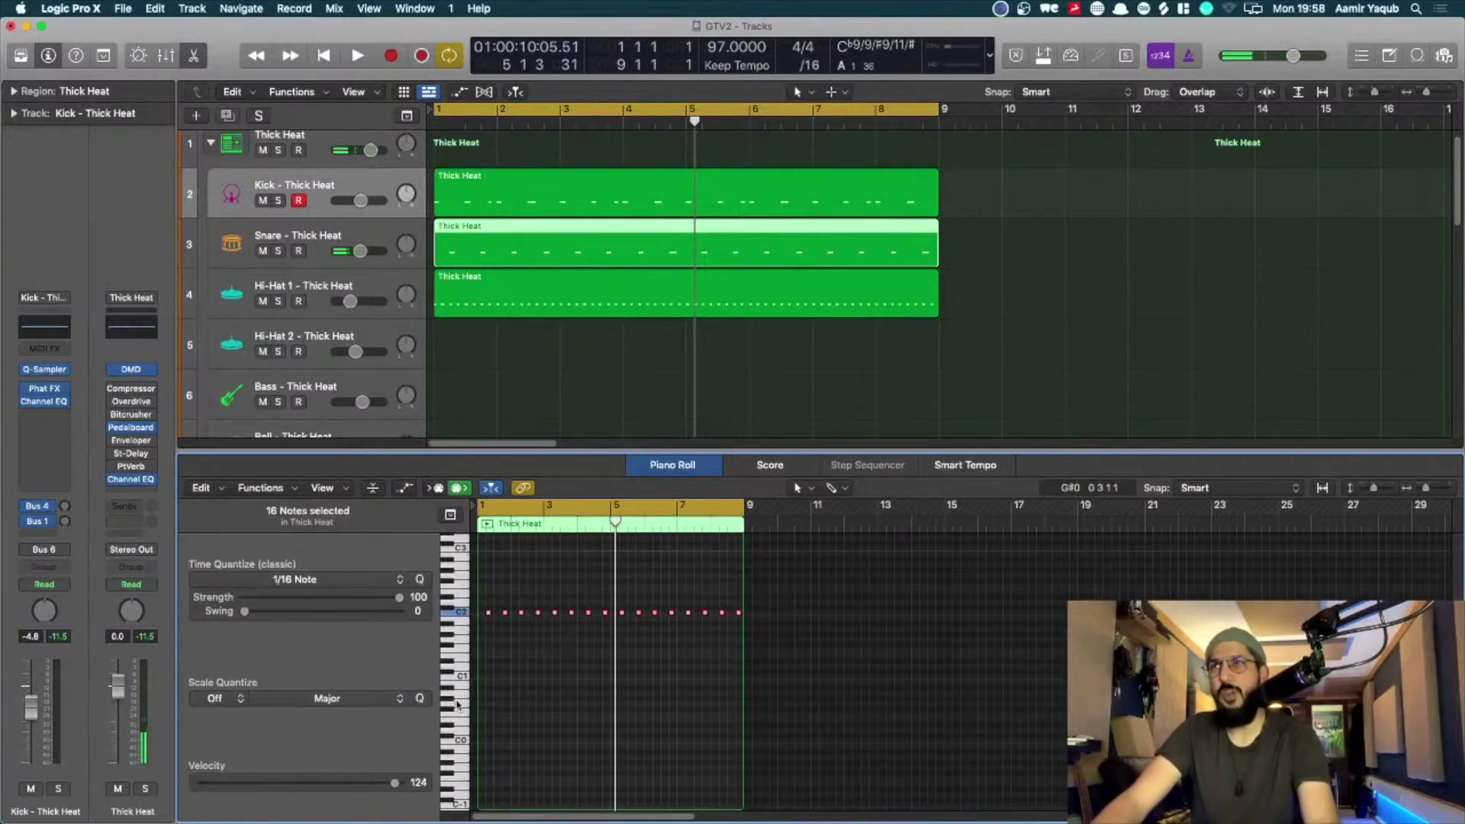
pyautogui.hotkey('alt', 'shift', 'Up')
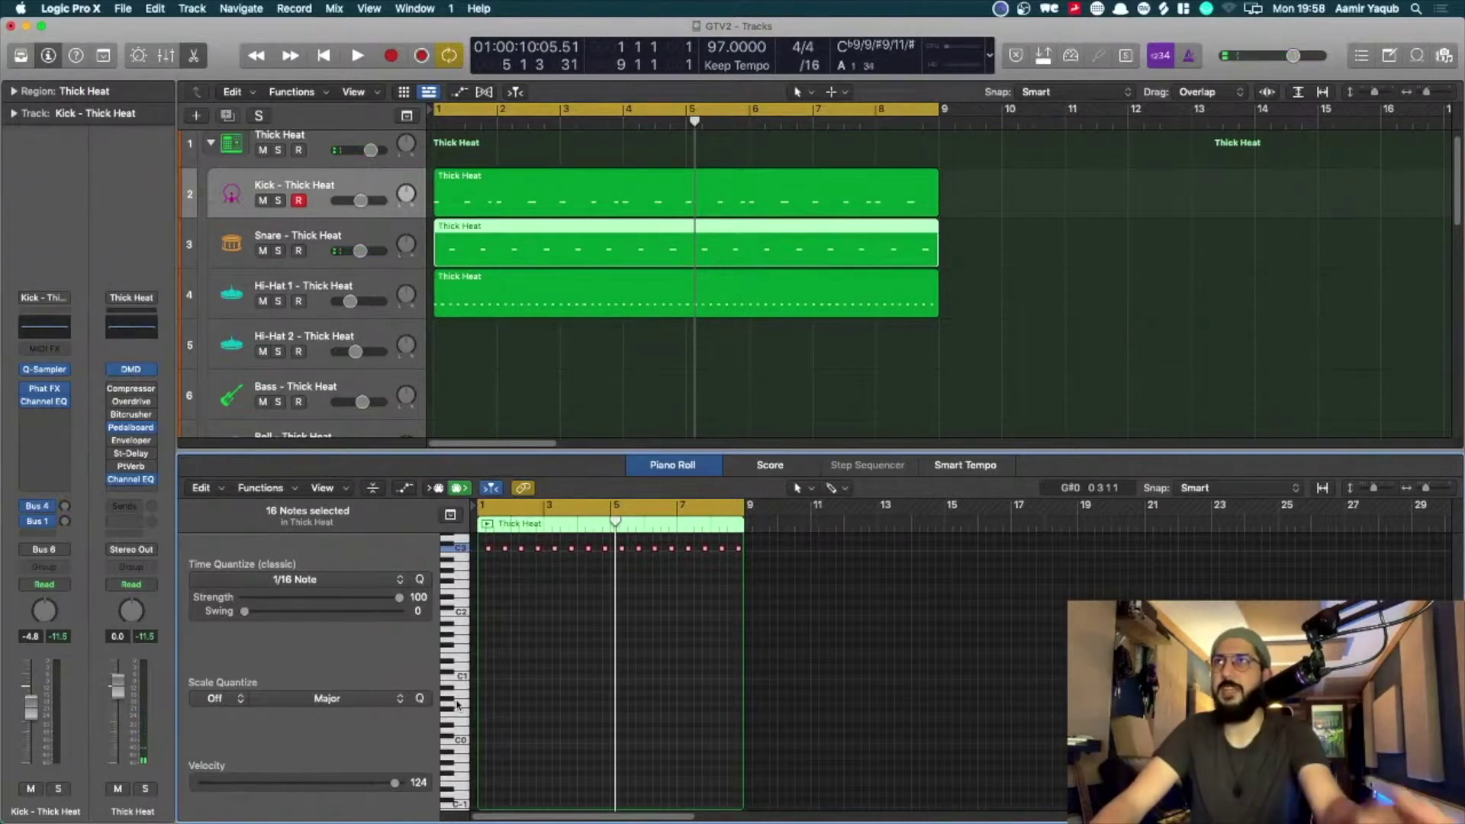
# Raise all Hi-Hat 1 notes by one octave, then stop playback at bar 1.
pyautogui.click(637, 297)
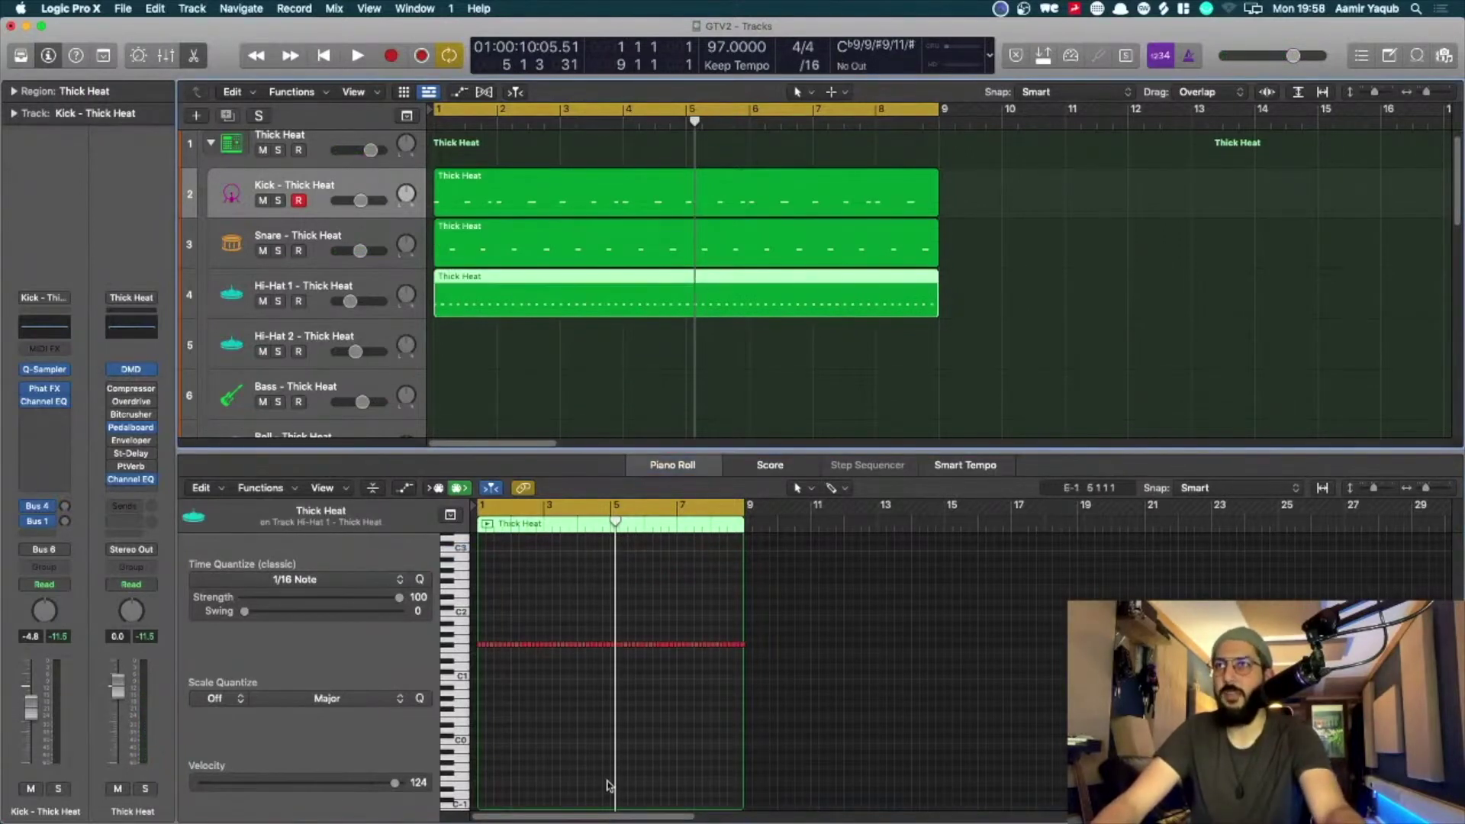
pyautogui.press('super+a')
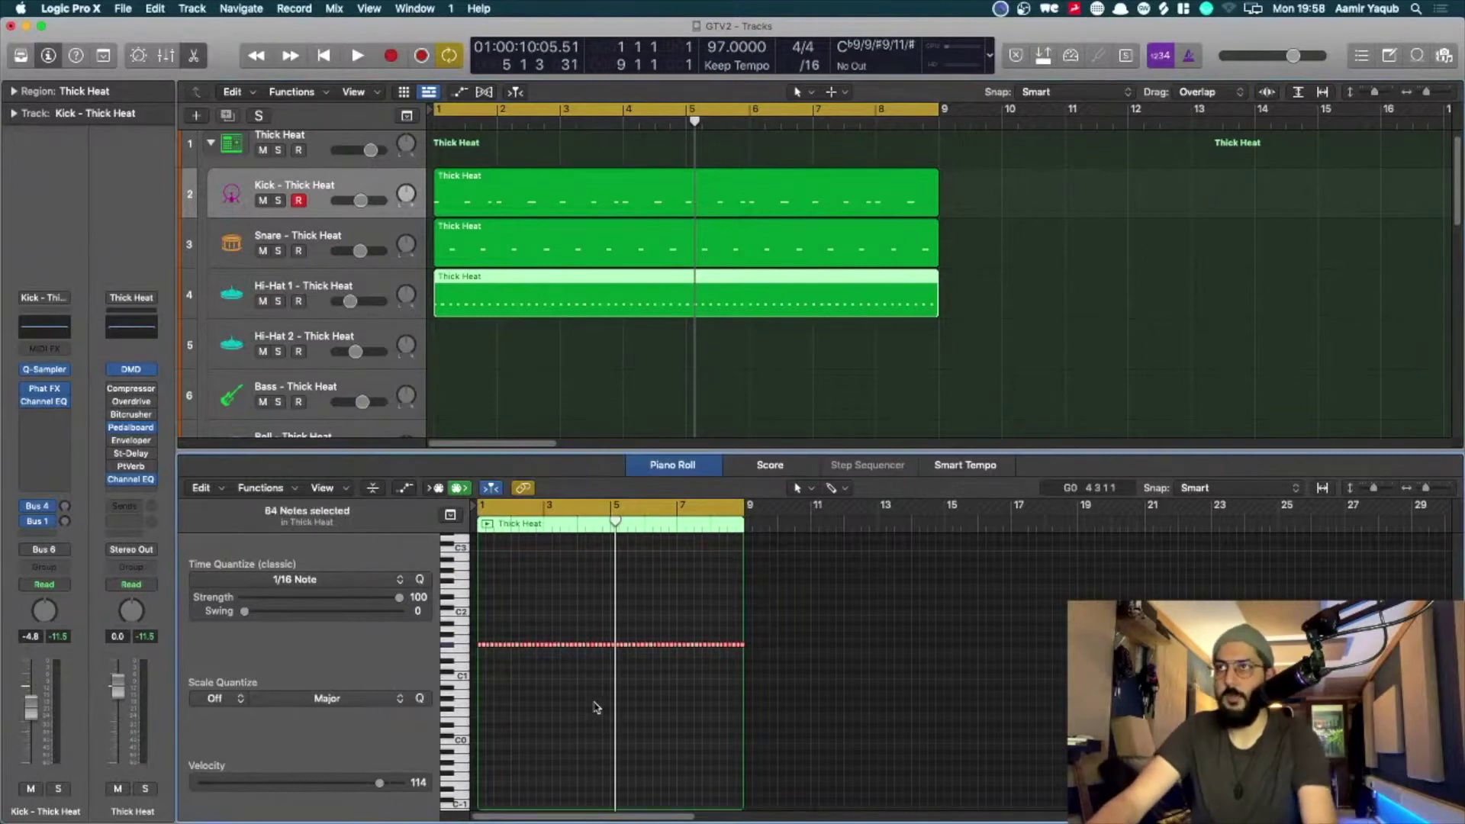
pyautogui.hotkey('alt', 'shift', 'Up')
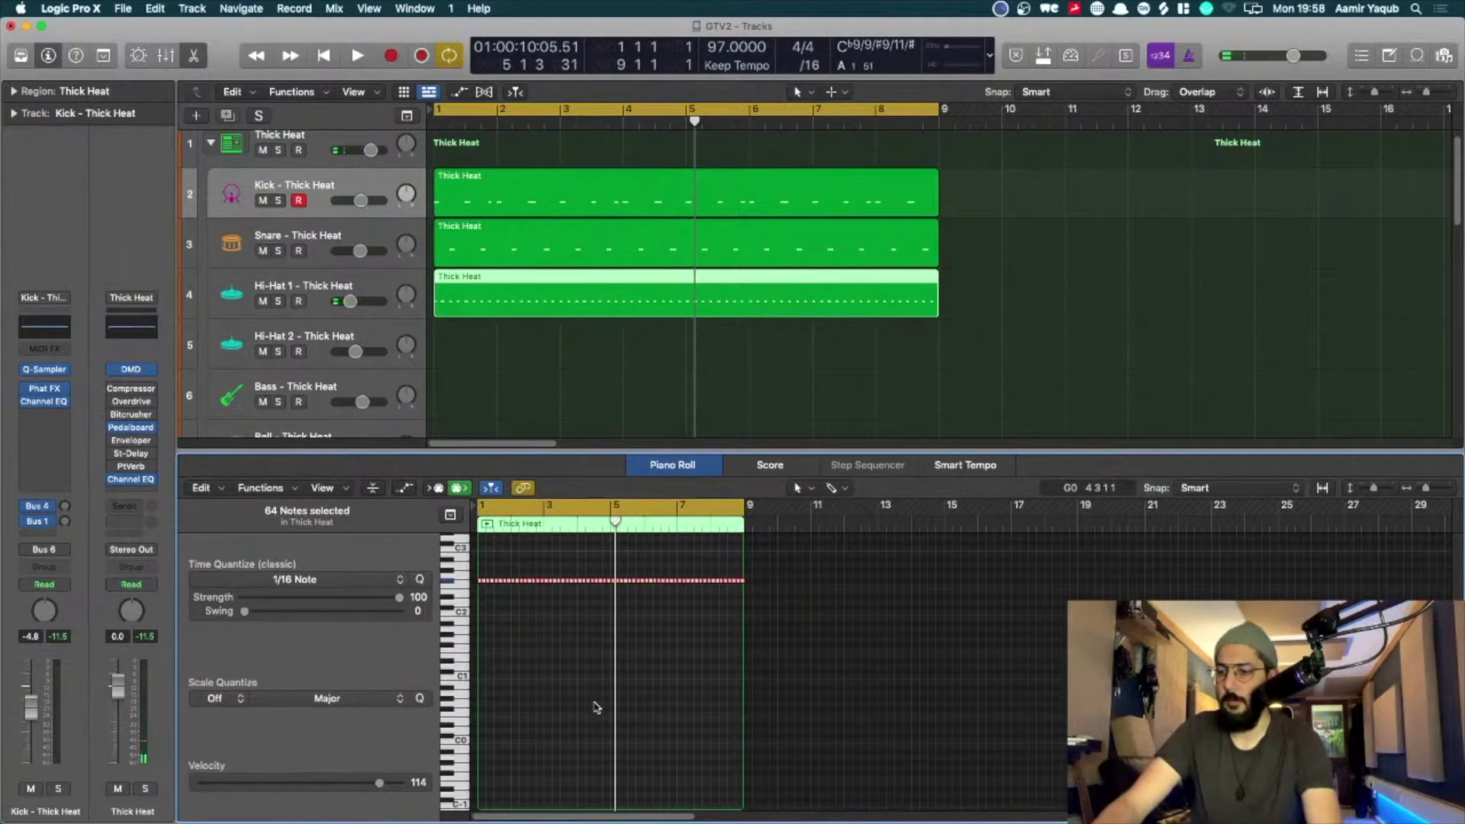
pyautogui.hotkey('alt', 'Up')
pyautogui.hotkey('alt', 'Down')
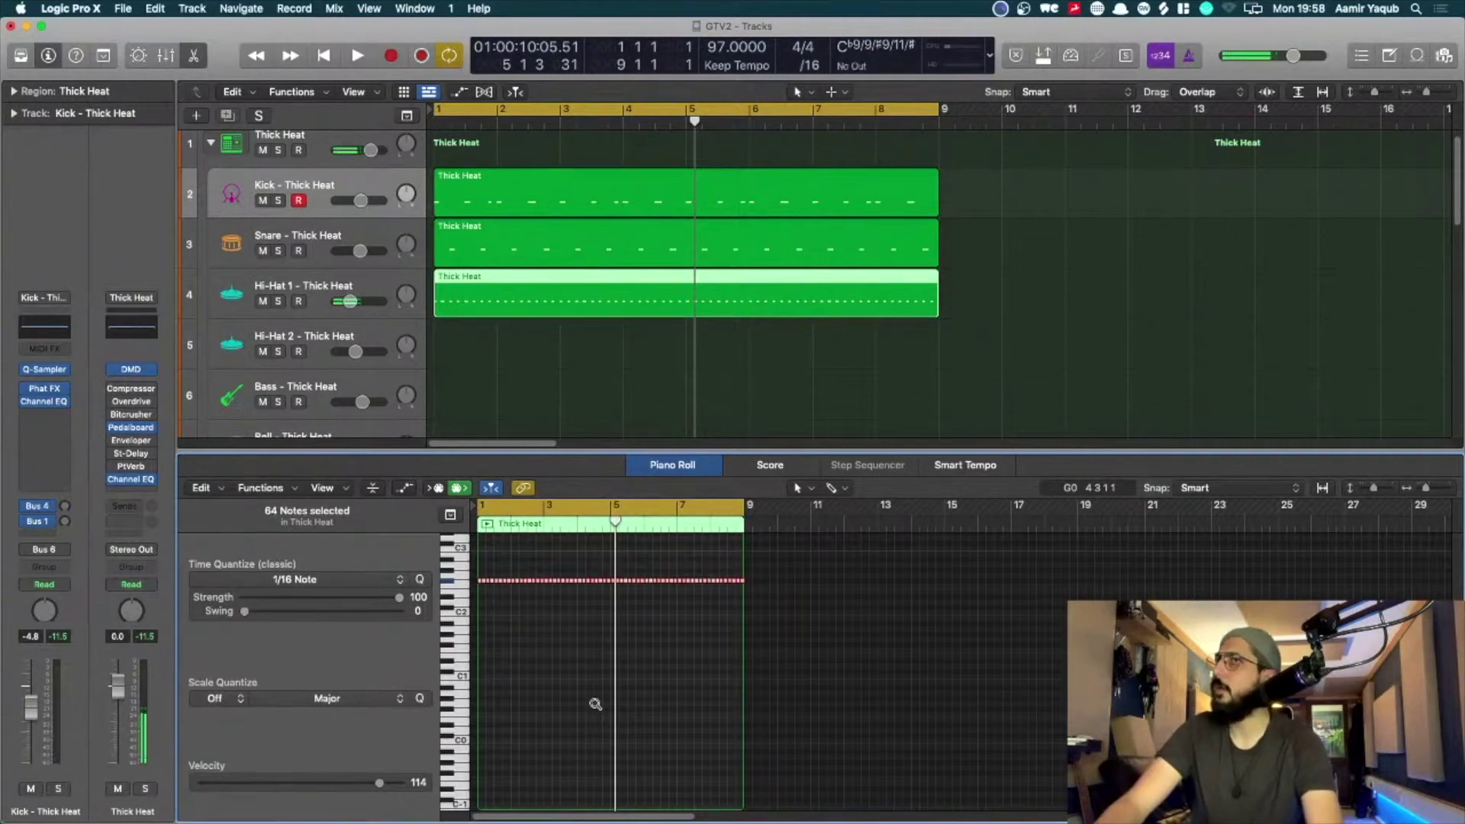
pyautogui.hotkey('alt', 'Down')
pyautogui.hotkey('alt', 'Up')
pyautogui.hotkey('alt', 'Down')
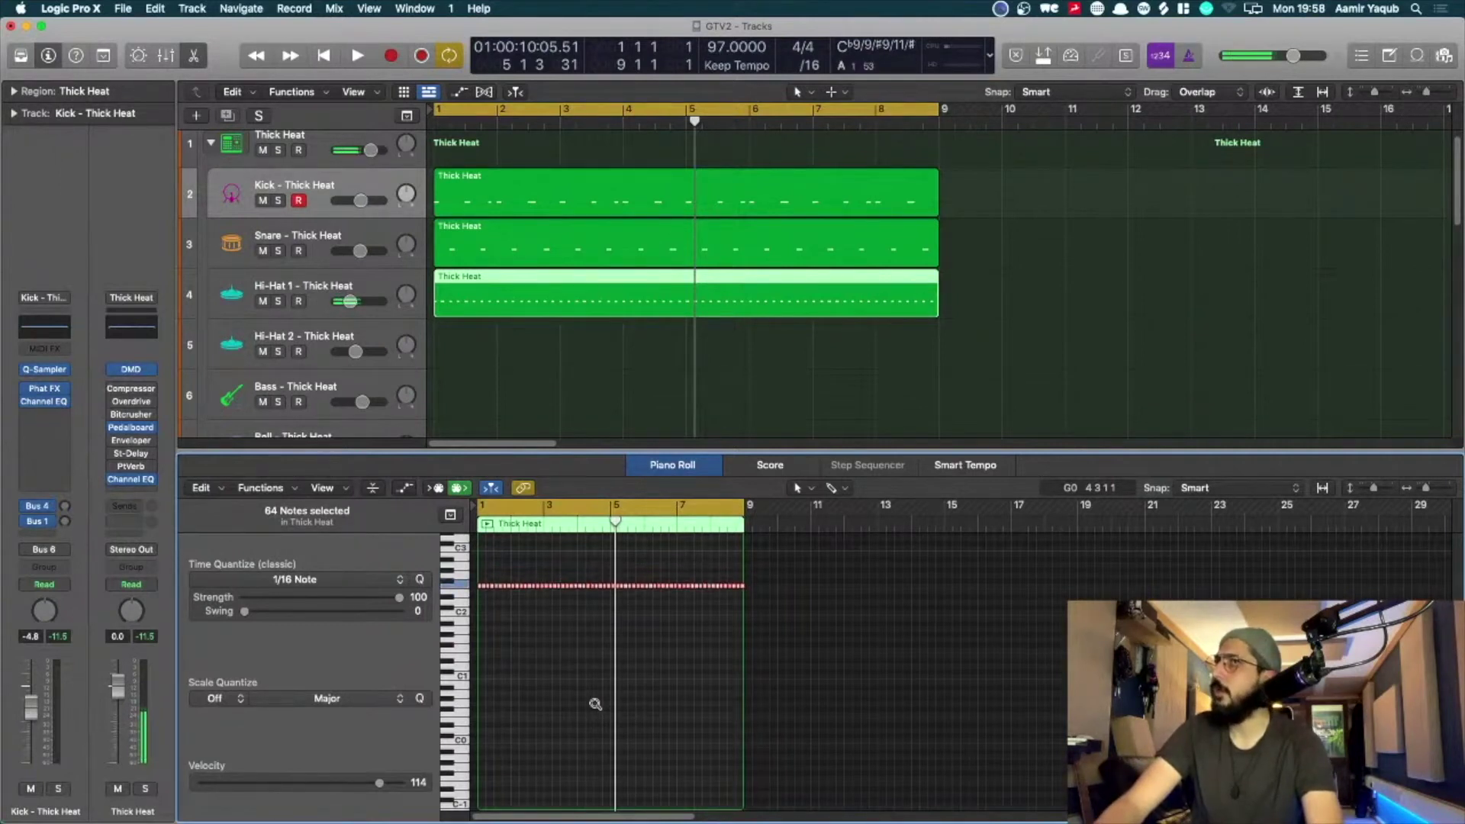
pyautogui.hotkey('alt', 'Up')
pyautogui.press('Return')
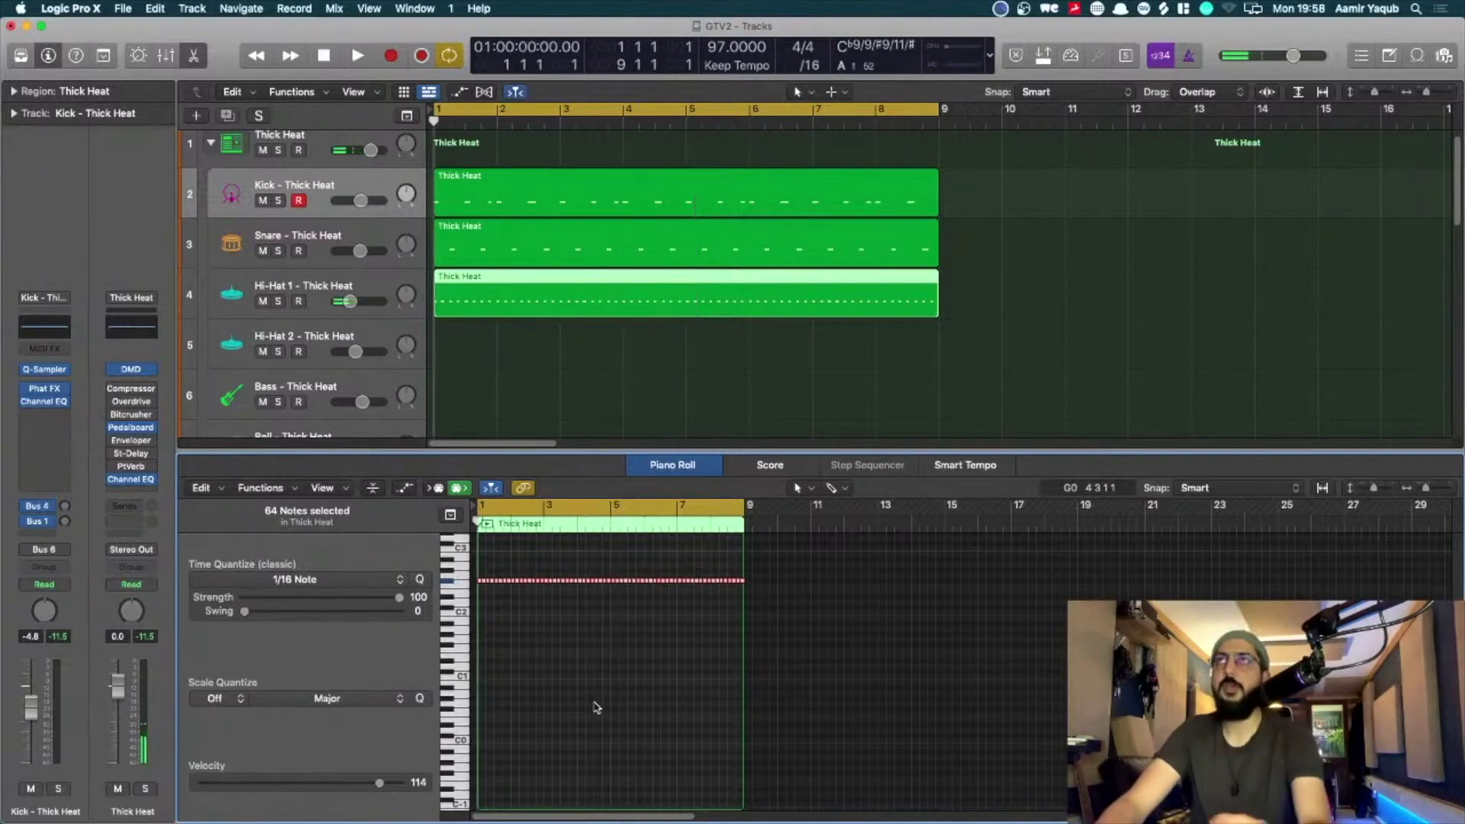
# Close the note editor and select the Thick Heat stack track.
pyautogui.click(654, 454)
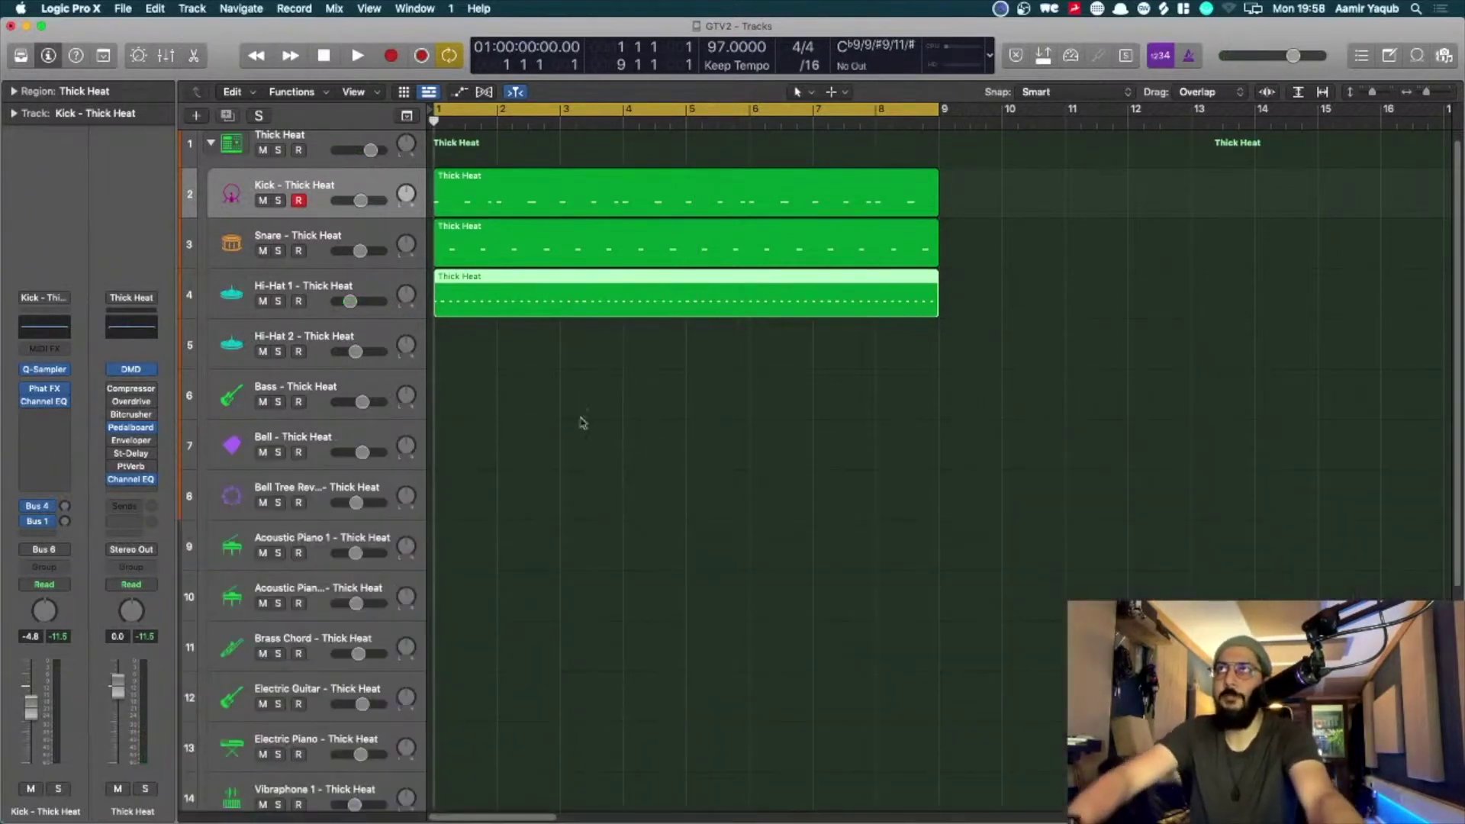
pyautogui.click(297, 247)
pyautogui.click(304, 287)
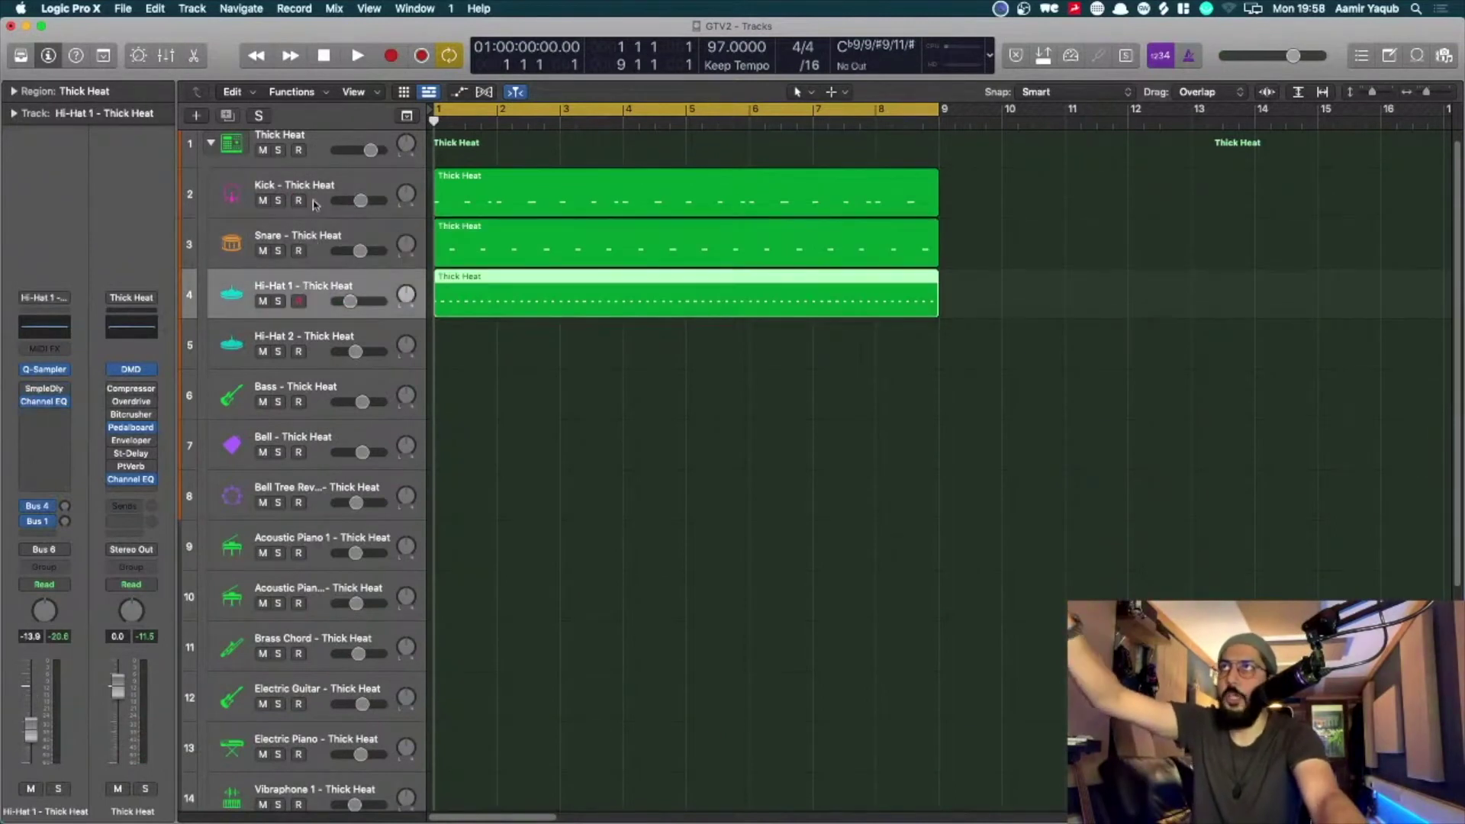
pyautogui.click(313, 213)
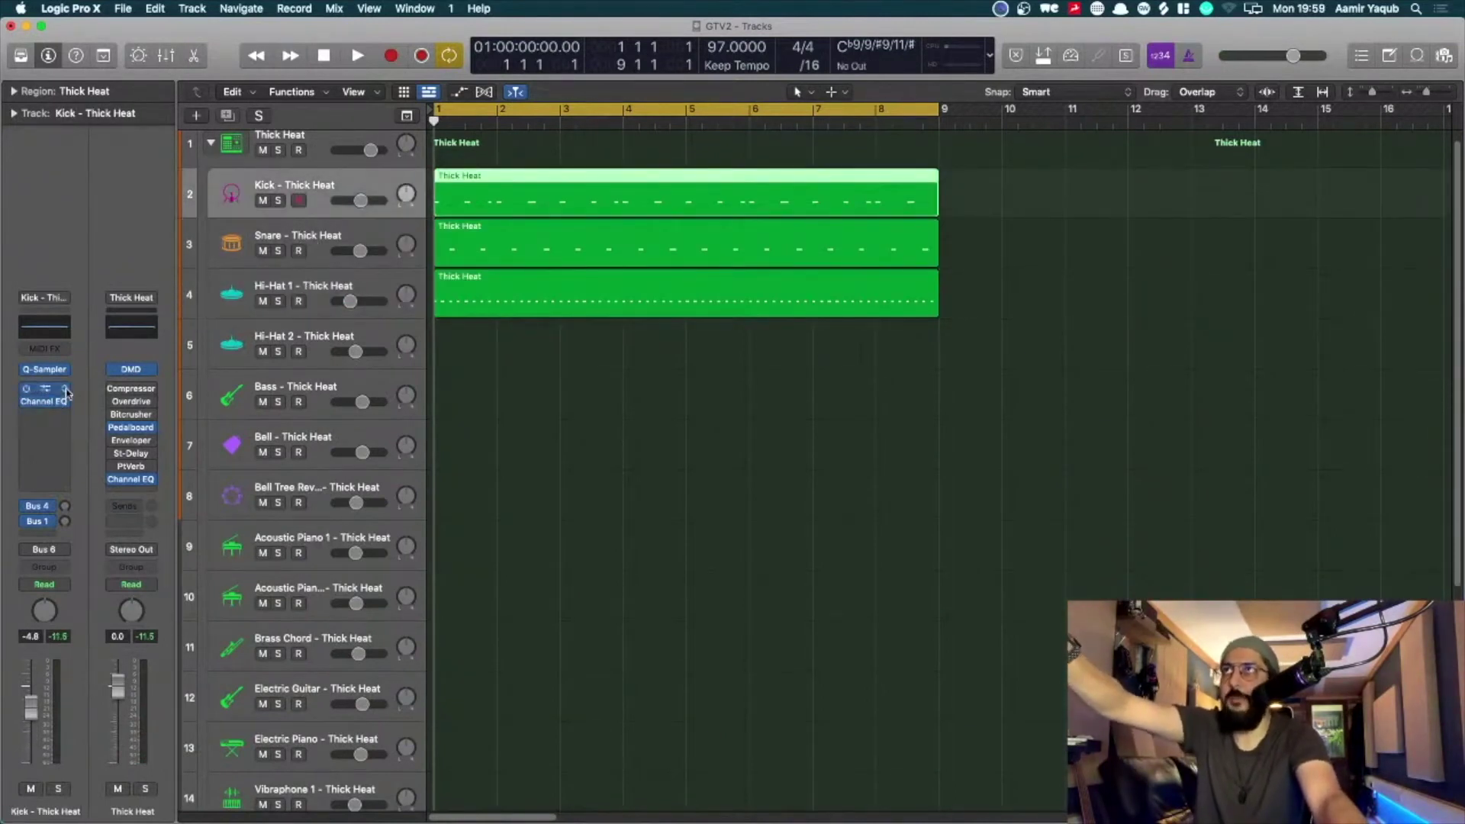
pyautogui.press('Down')
pyautogui.press('Down')
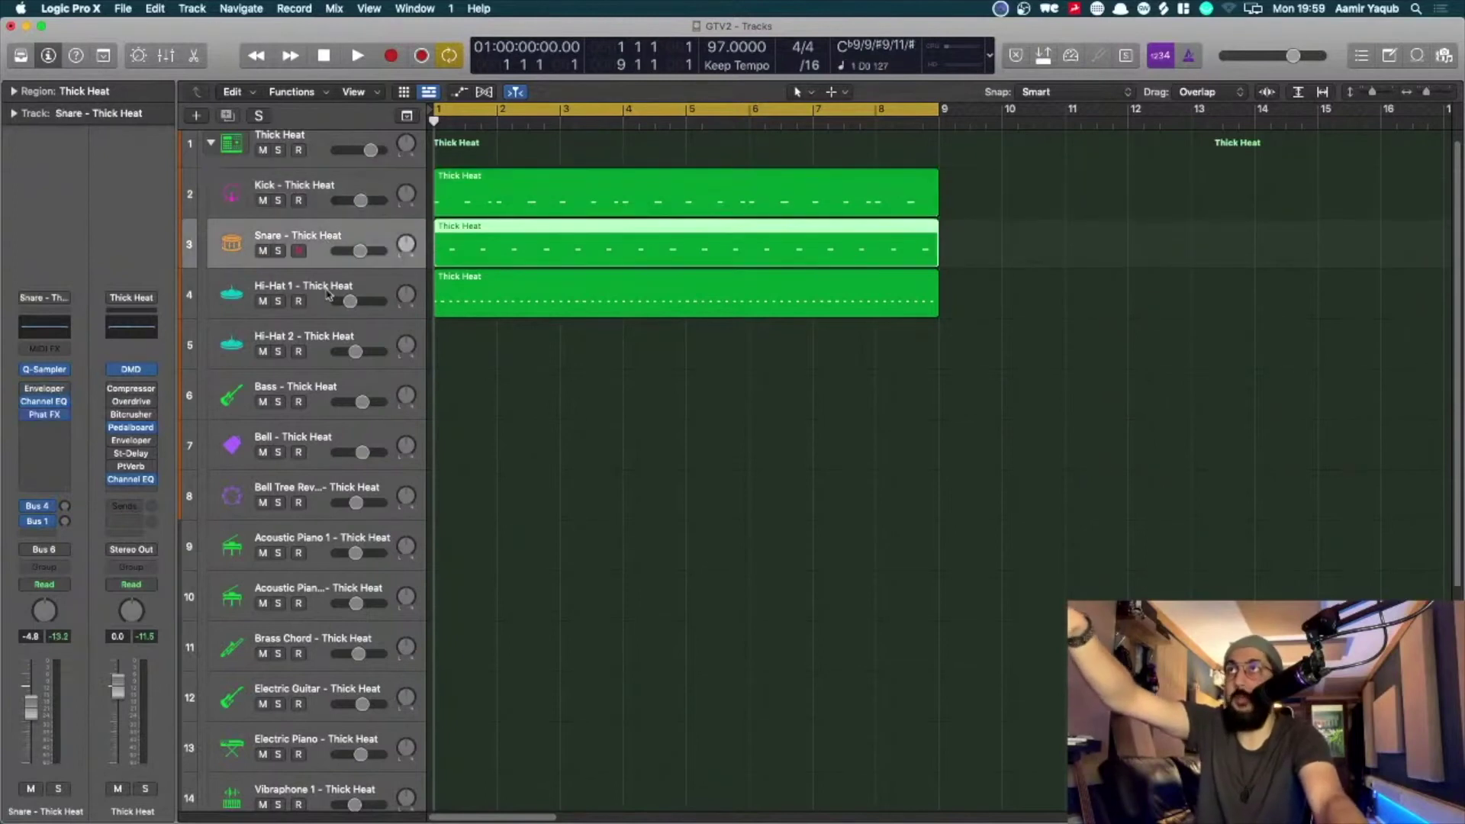
pyautogui.scroll(1, 361, 263)
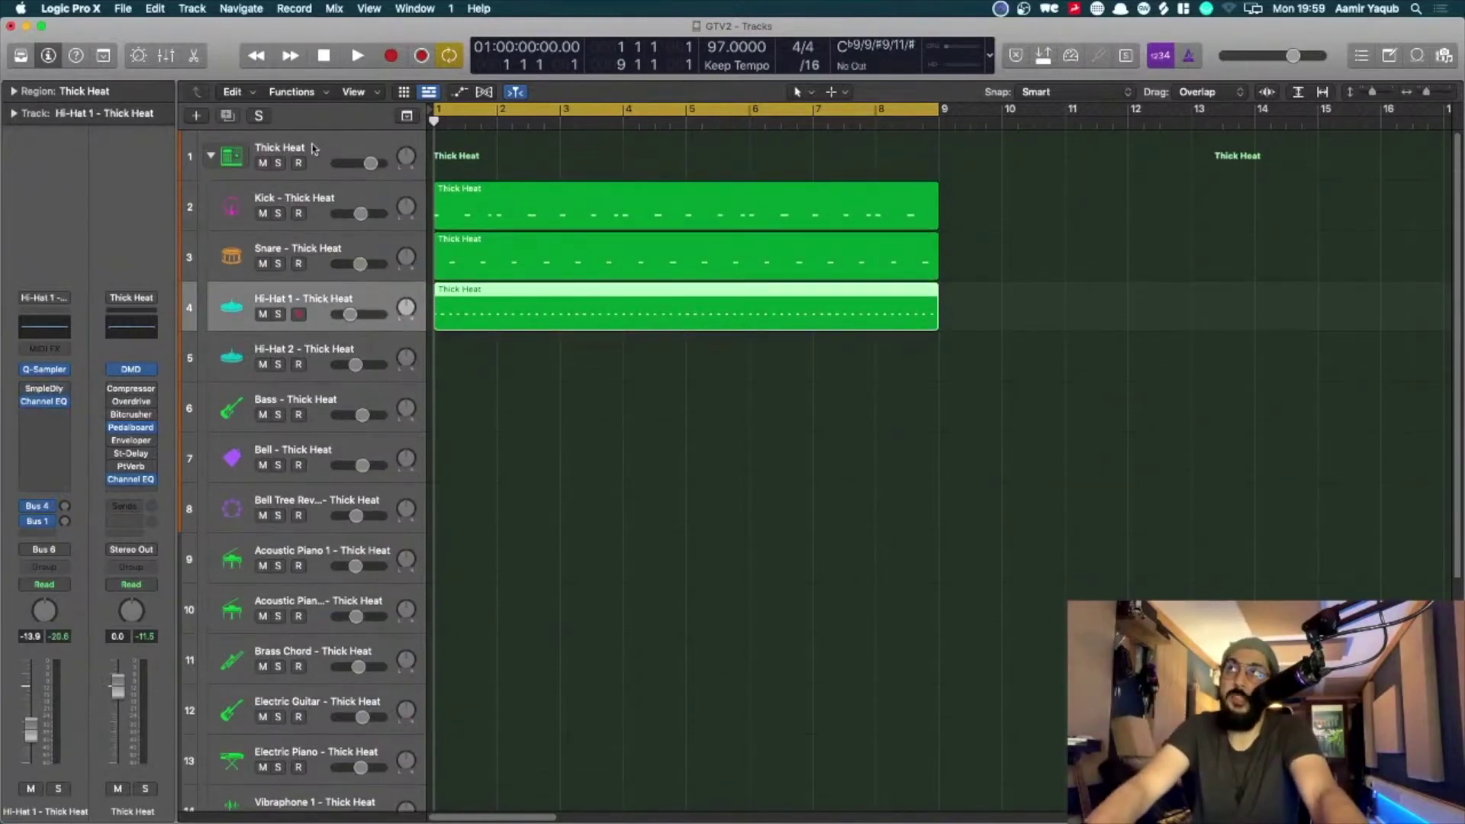
pyautogui.press('Up')
pyautogui.press('Up')
pyautogui.press('Up')
# Open the Thick Heat Drum Machine Designer, reposition its window and start playback.
pyautogui.click(38, 394)
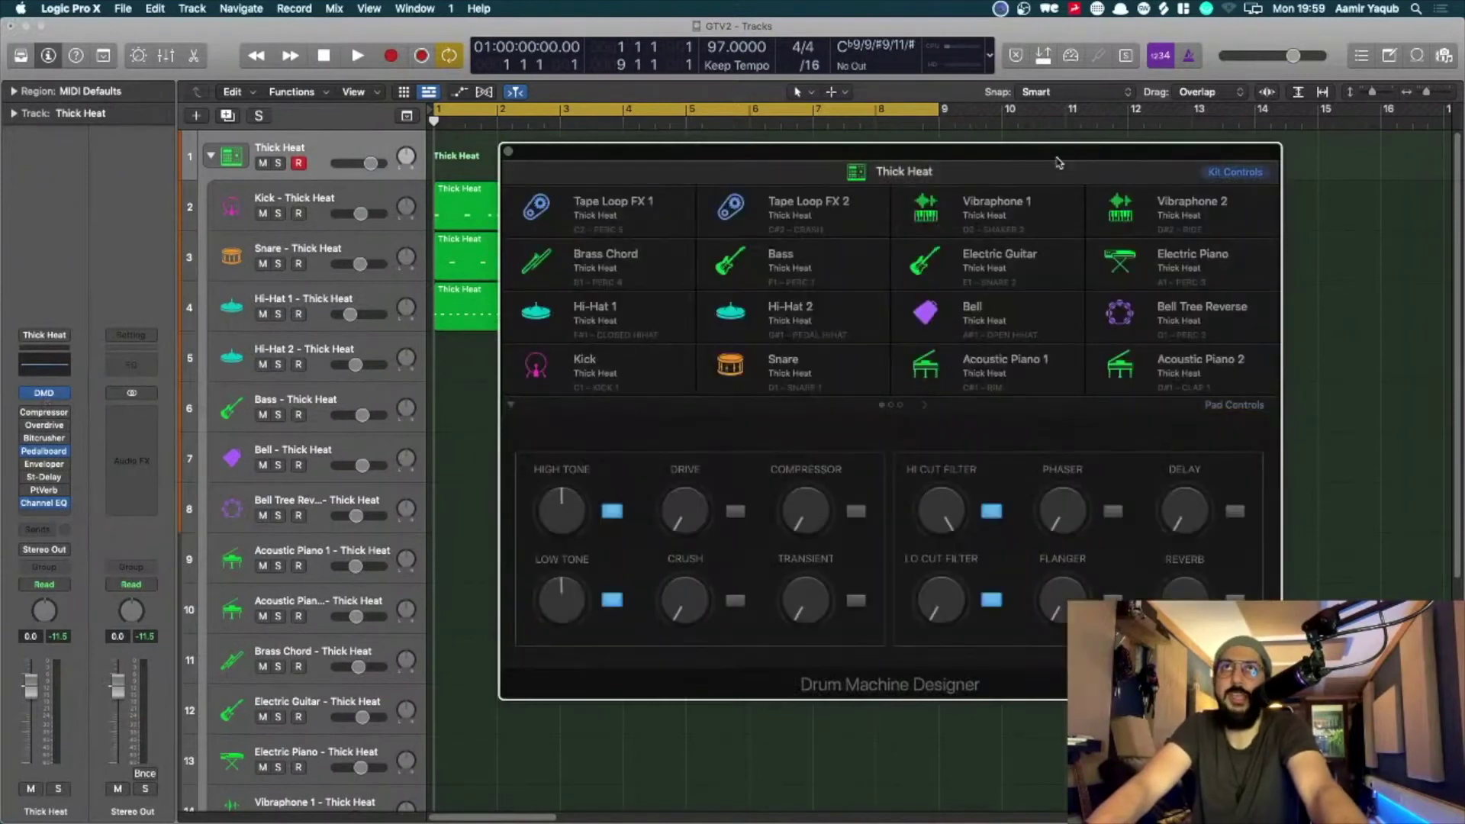
pyautogui.moveTo(1057, 162); pyautogui.dragTo(966, 229)
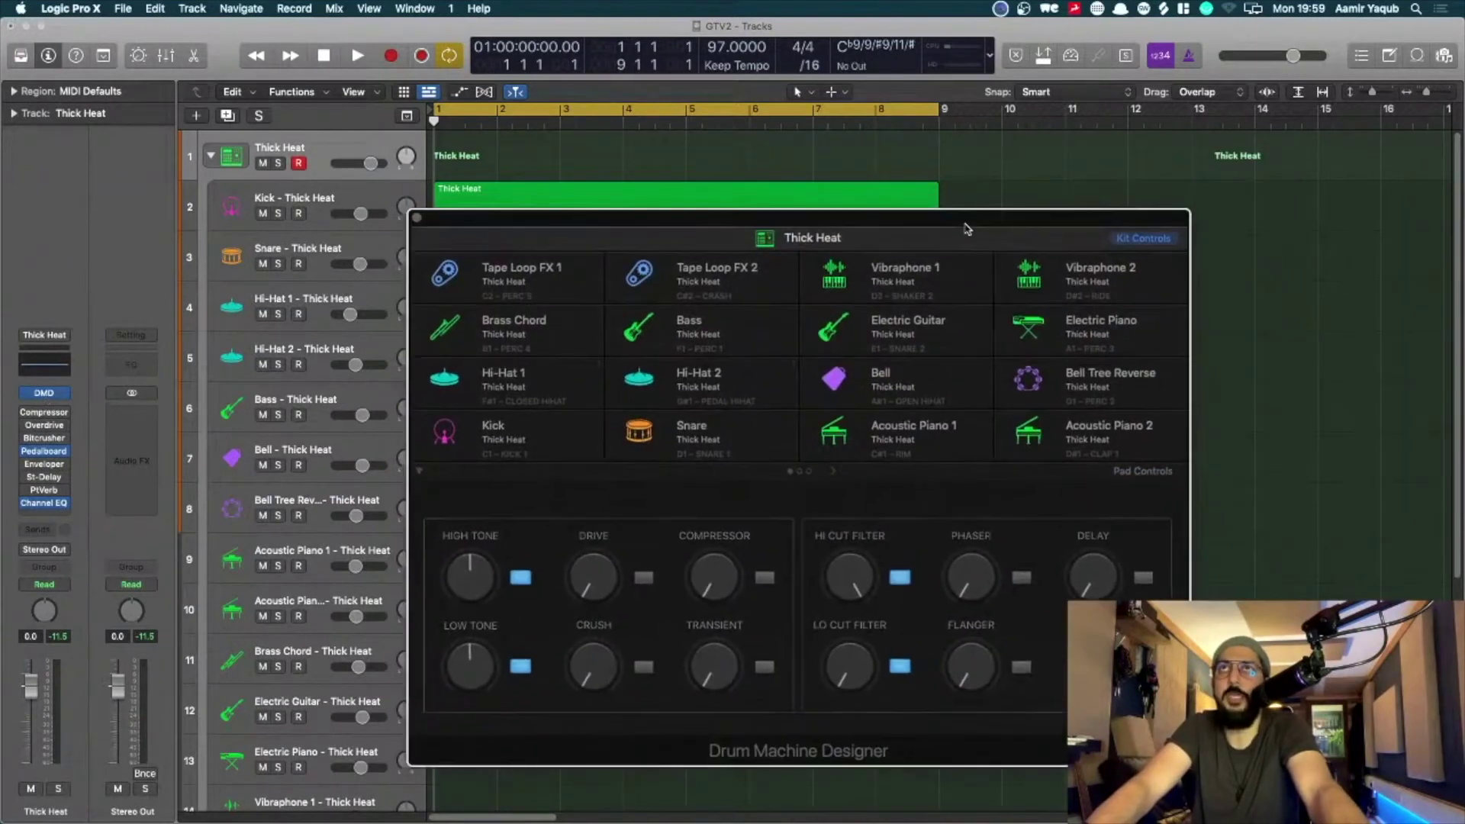
pyautogui.press('space')
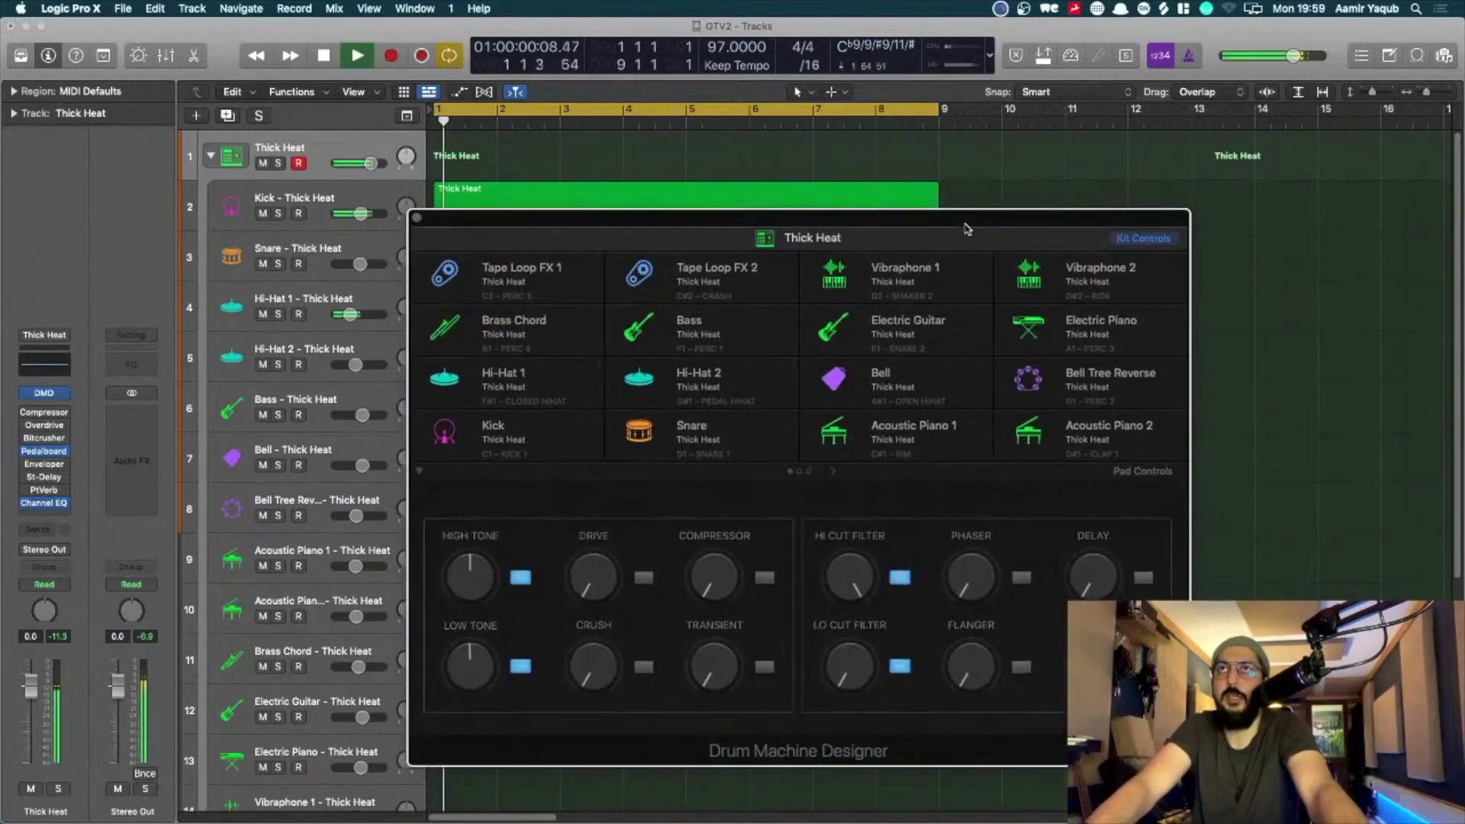
# Close the Drum Machine Designer, shrink the tracks so all 19 fit, and stop playback.
pyautogui.click(418, 219)
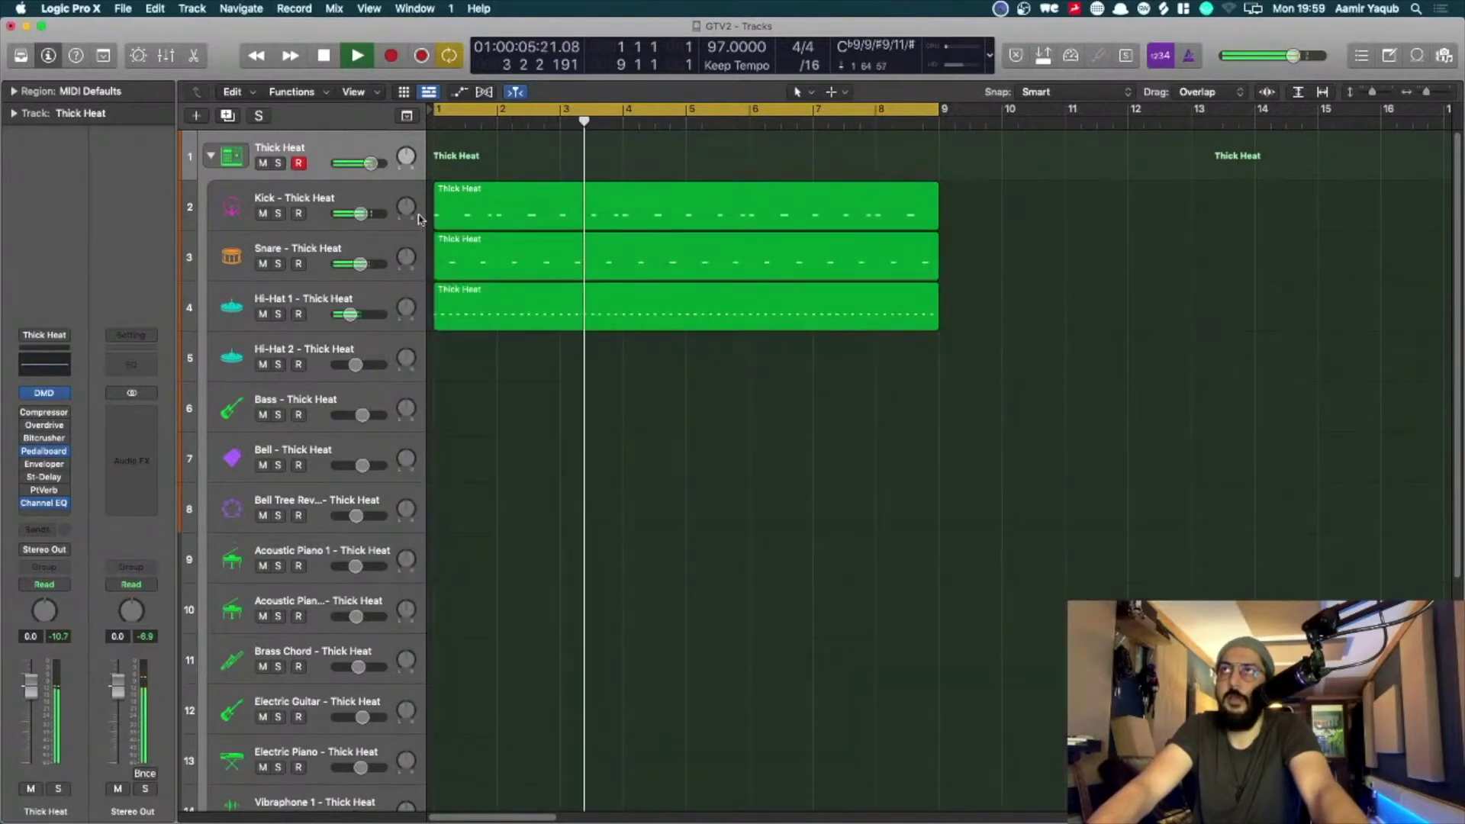
pyautogui.click(443, 200)
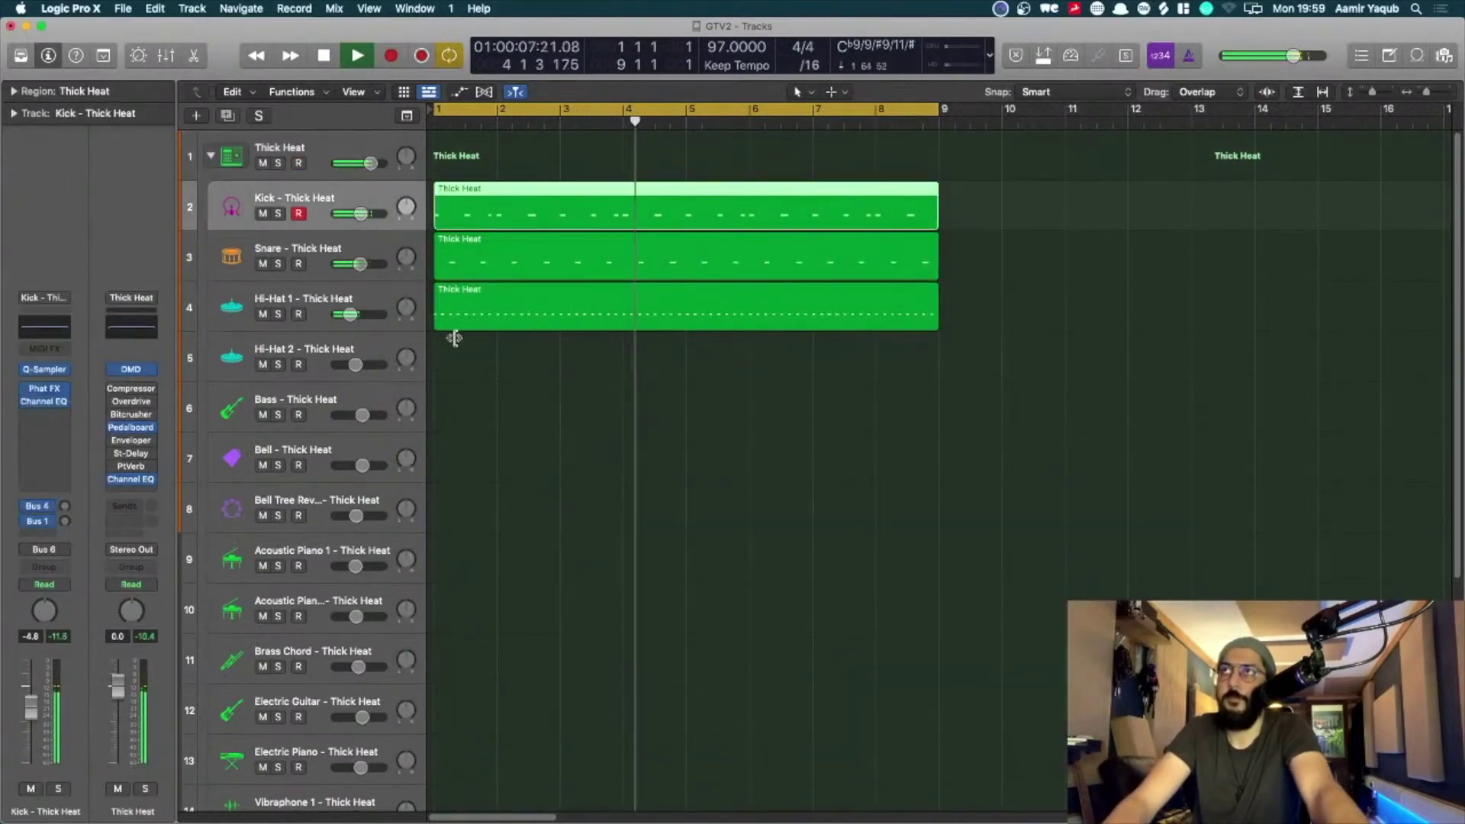
pyautogui.keyDown('ctrl'); pyautogui.keyDown('alt'); pyautogui.click(538, 391); pyautogui.keyUp('alt'); pyautogui.keyUp('ctrl')
pyautogui.keyDown('ctrl'); pyautogui.keyDown('alt'); pyautogui.click(539, 391); pyautogui.keyUp('alt'); pyautogui.keyUp('ctrl')
pyautogui.keyDown('ctrl'); pyautogui.keyDown('alt'); pyautogui.click(539, 391); pyautogui.keyUp('alt'); pyautogui.keyUp('ctrl')
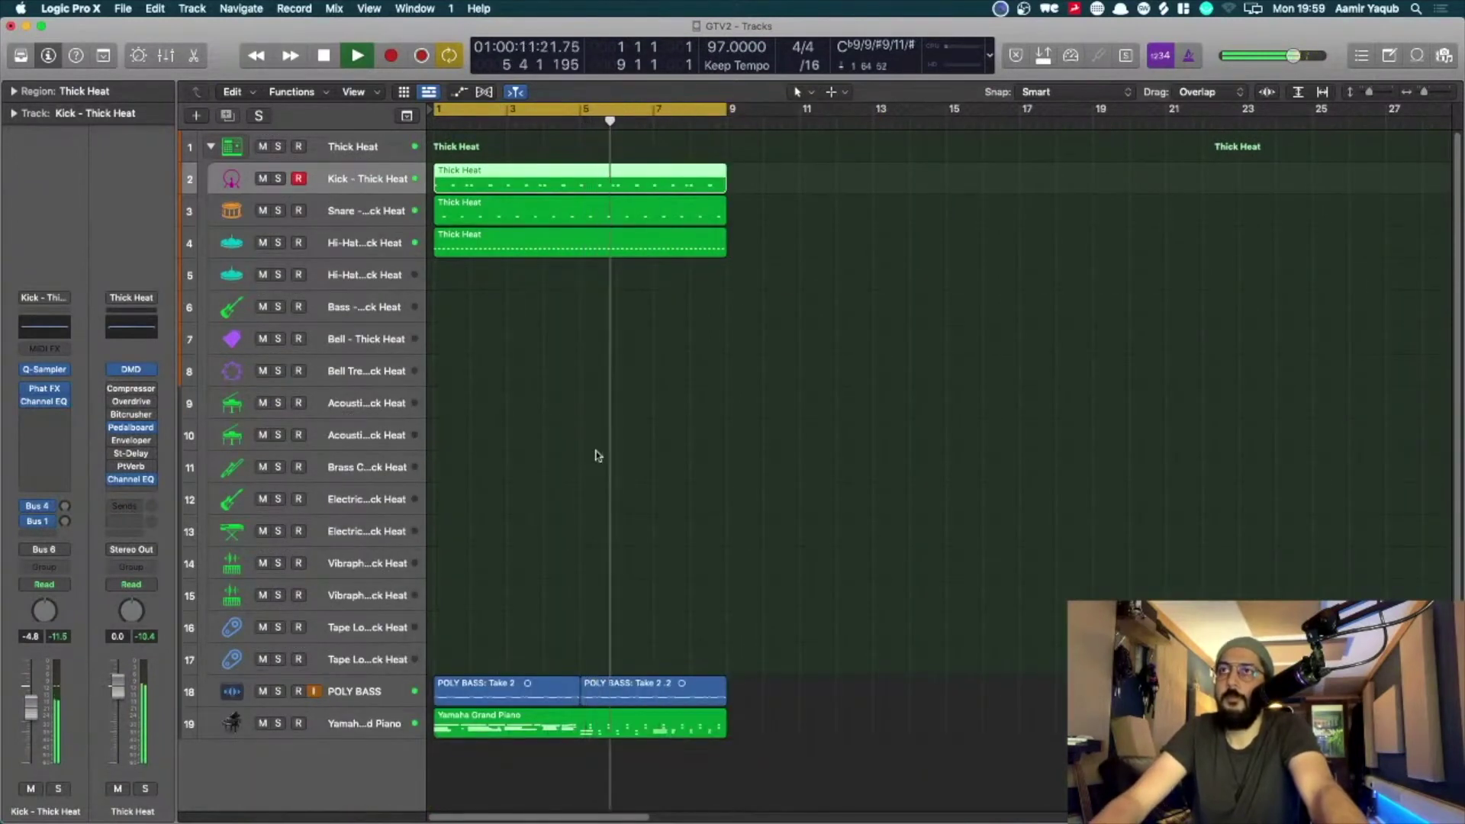
pyautogui.scroll(-2, 598, 455)
pyautogui.scroll(6, 597, 456)
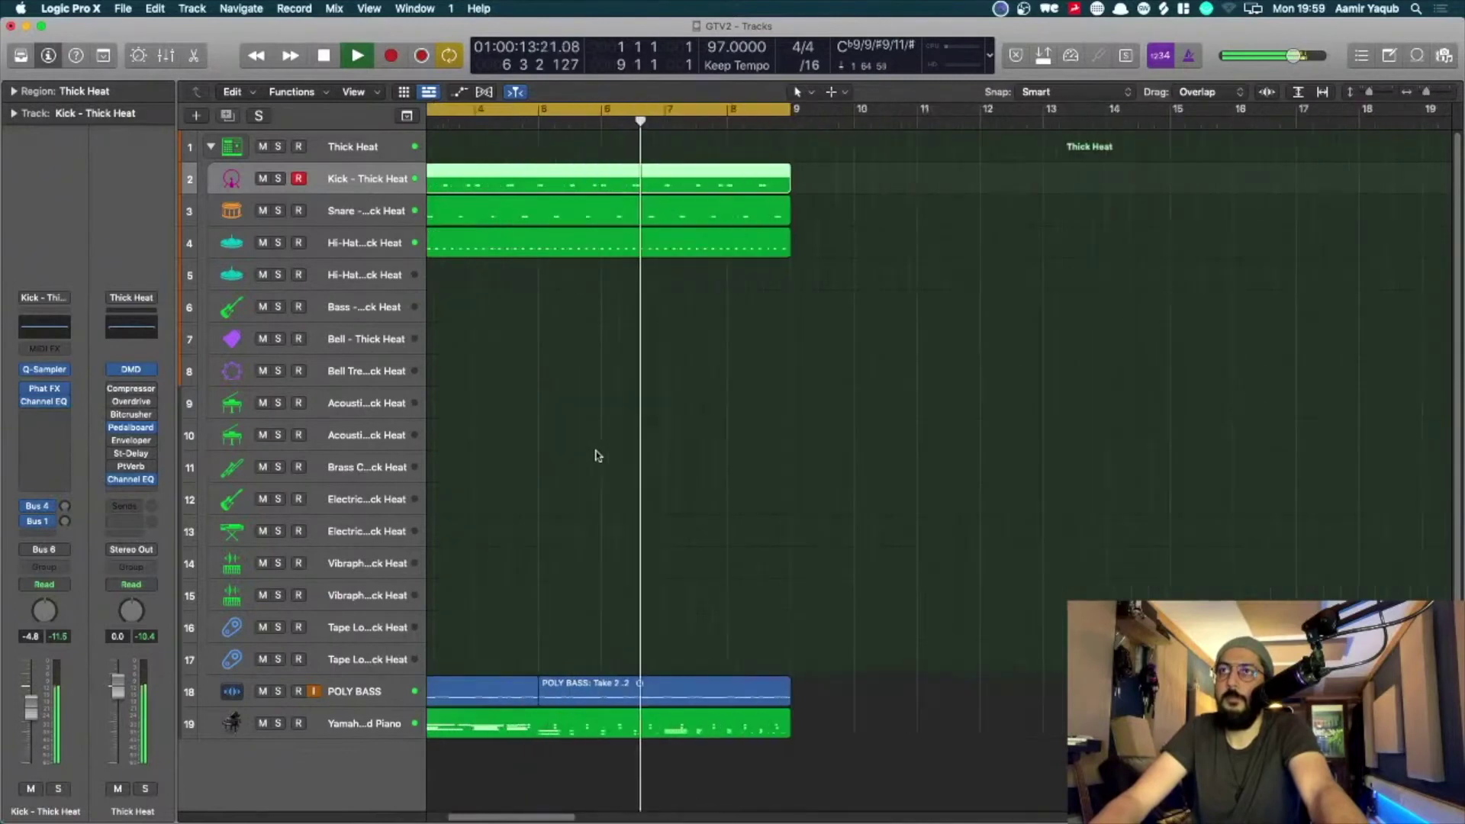
pyautogui.press('space')
# Delete the POLY BASS Take 2.2 region from track 18.
pyautogui.click(740, 691)
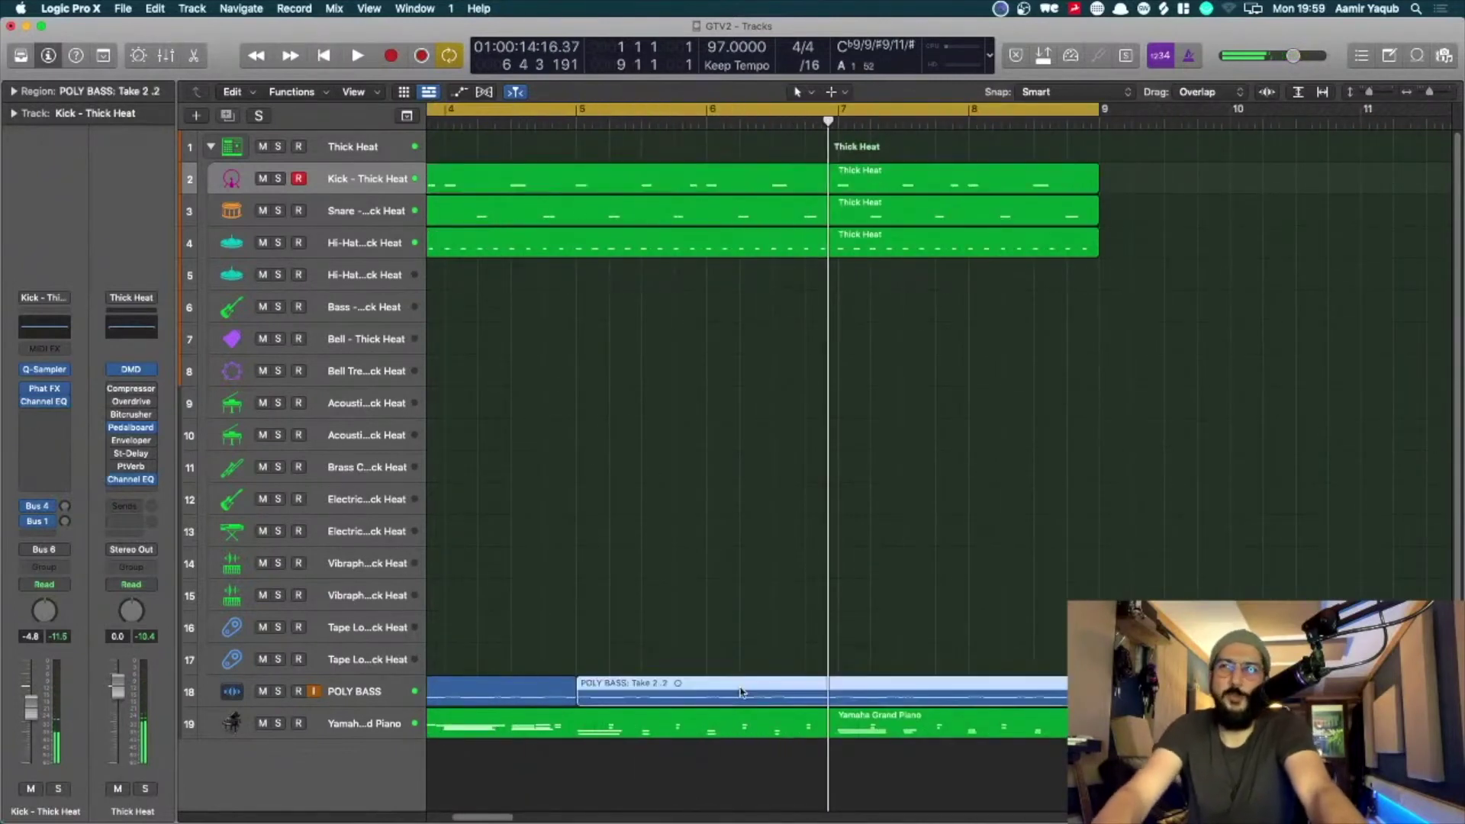
pyautogui.press('Delete')
pyautogui.keyDown('ctrl'); pyautogui.keyDown('alt'); pyautogui.click(740, 691); pyautogui.keyUp('alt'); pyautogui.keyUp('ctrl')
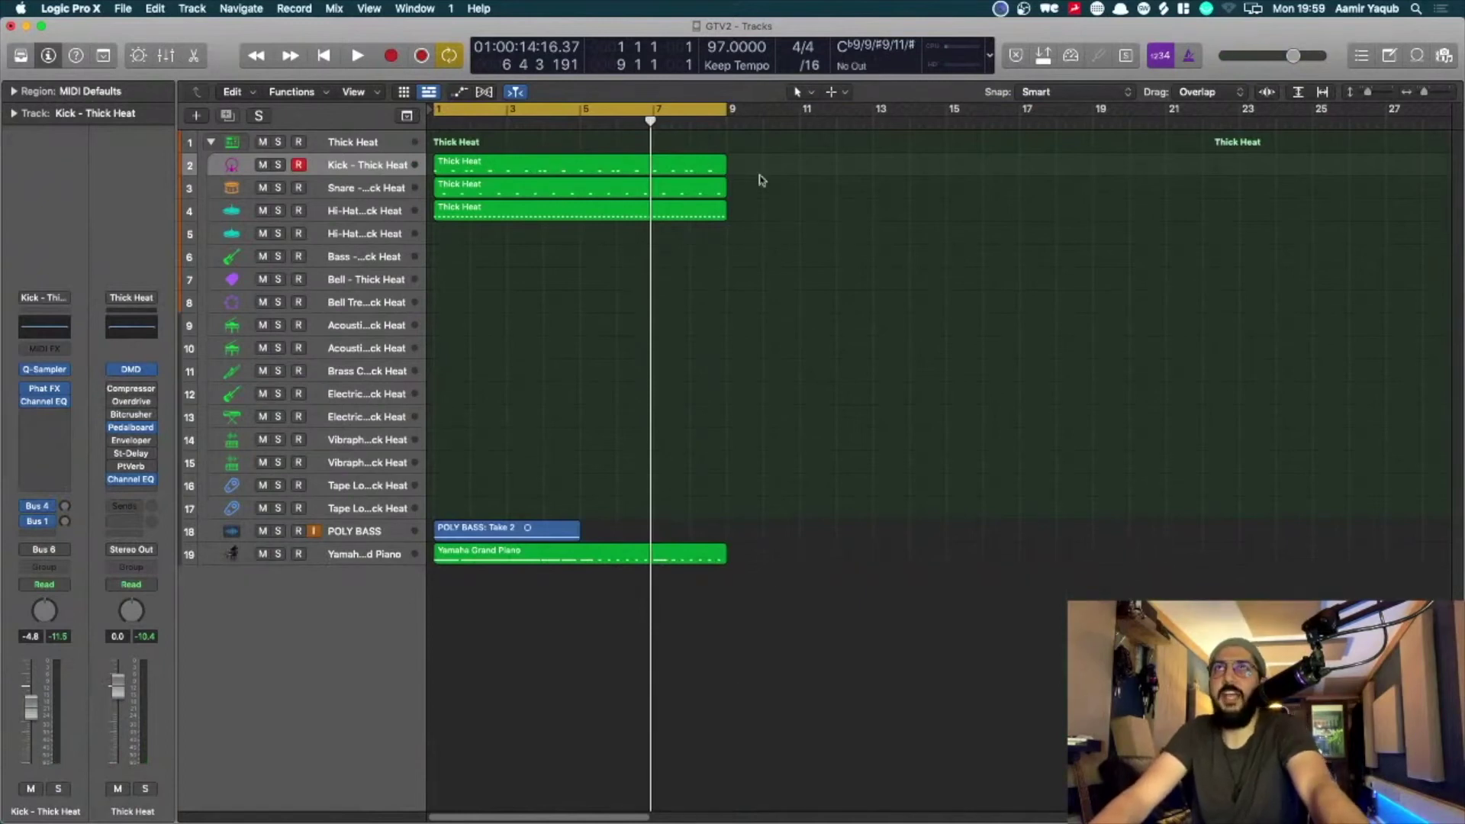
pyautogui.moveTo(754, 177); pyautogui.dragTo(562, 227)
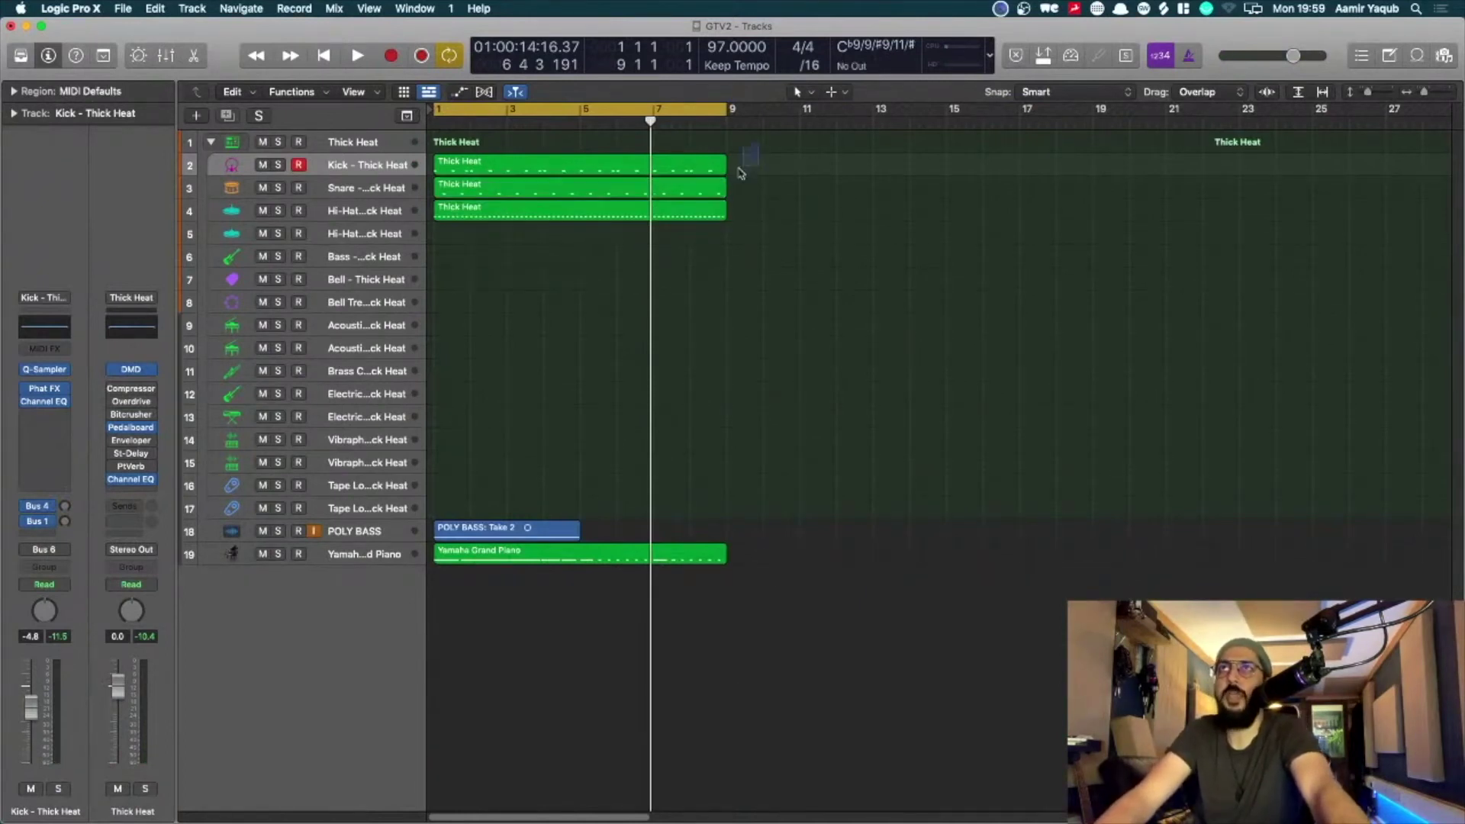
# Rubber-band select the Kick, Snare and Hi-Hat Thick Heat regions spanning bars 1 to 9.
pyautogui.moveTo(754, 149); pyautogui.dragTo(645, 237)
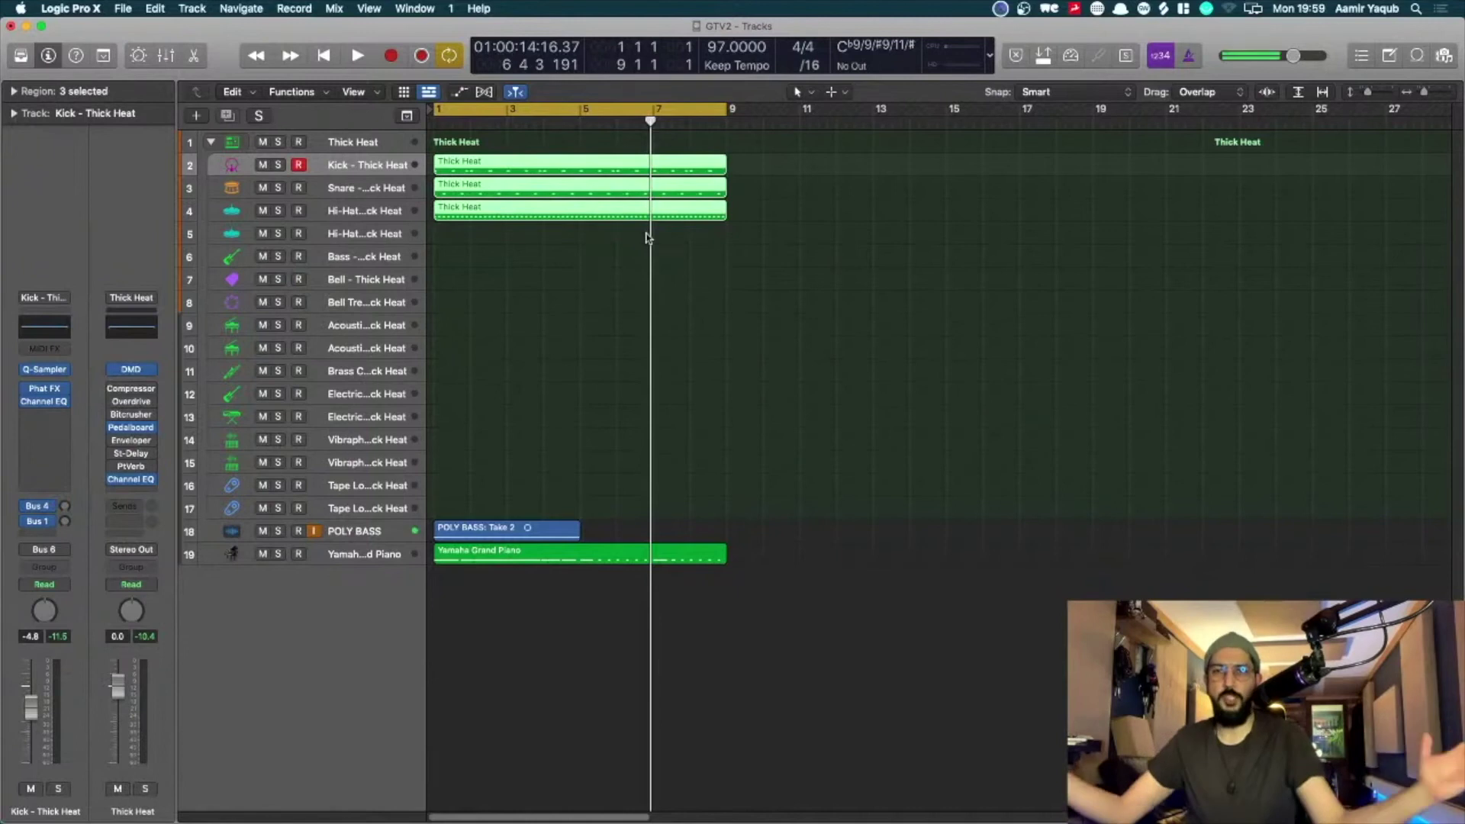